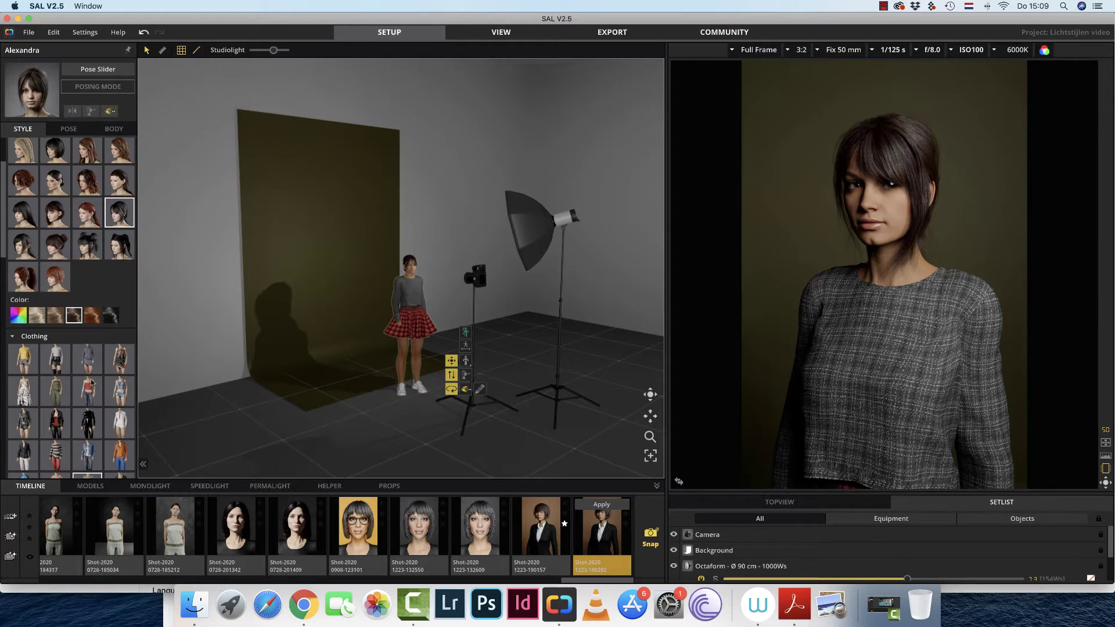
Step: Recolour the model's top to the light brown template BD8245 and replace the red skirt with blue jeans
scroll(95, 370, "down", 5)
scroll(96, 371, "down", 2)
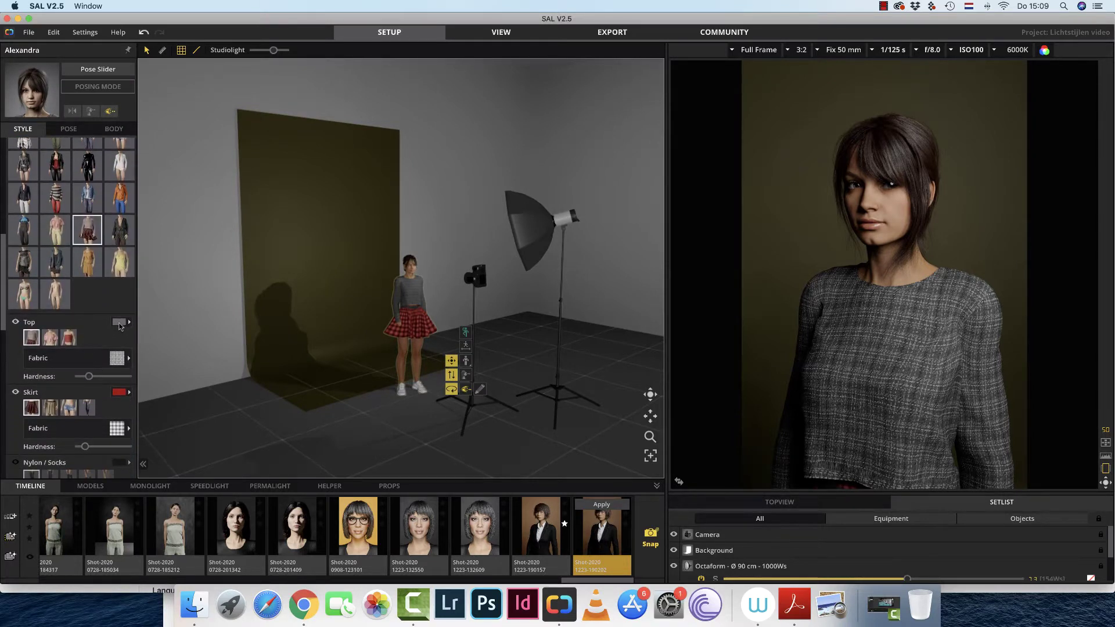
left_click(119, 323)
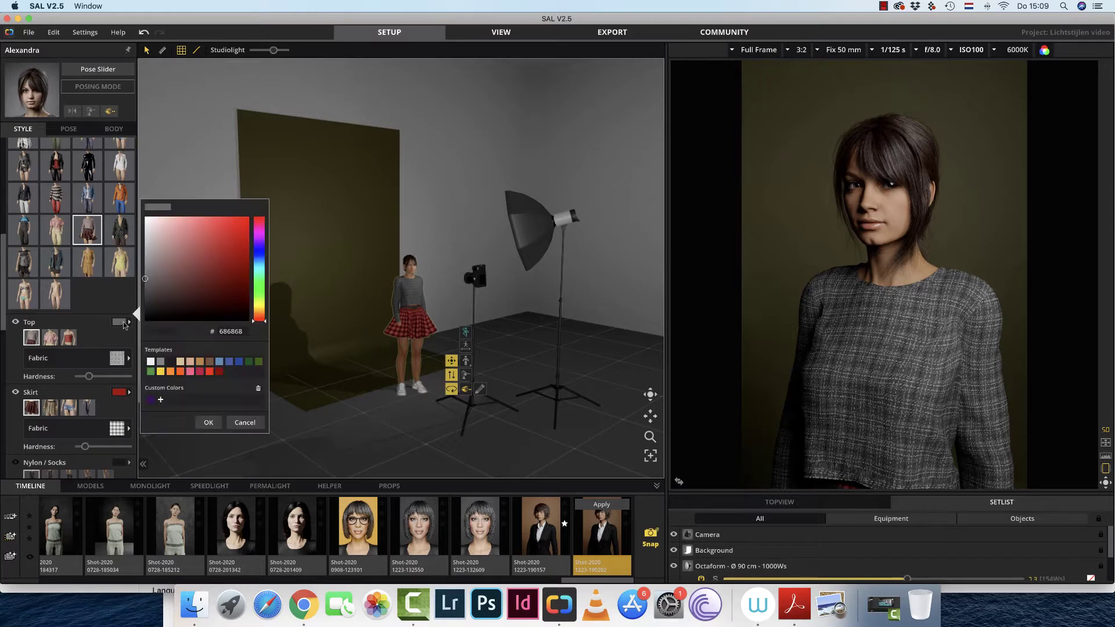
left_click(210, 362)
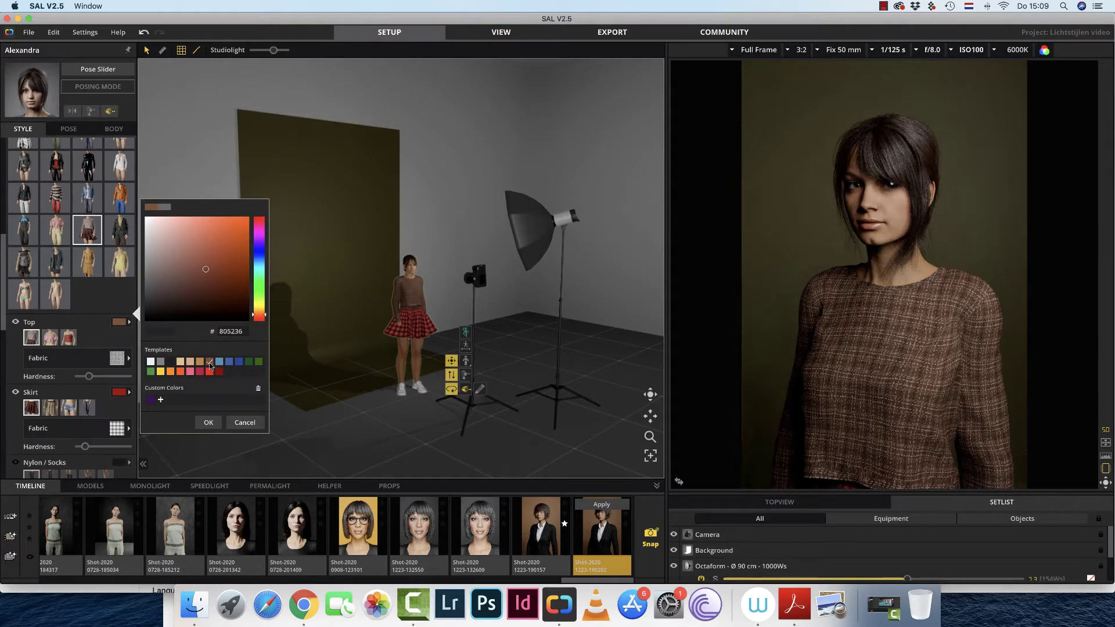
left_click(199, 362)
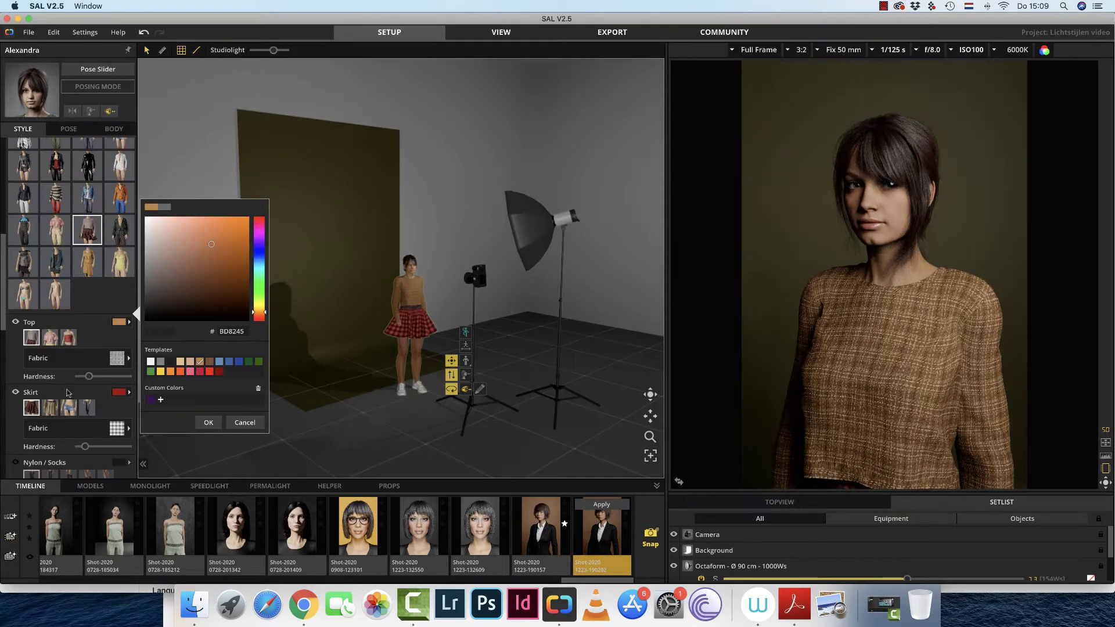
left_click(90, 413)
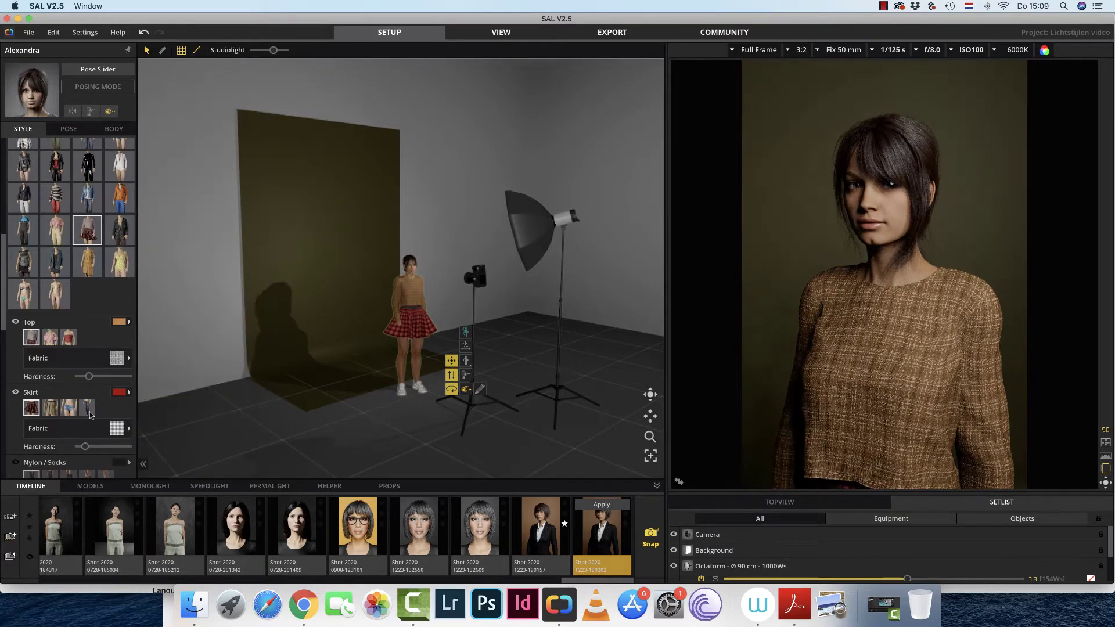
left_click(88, 408)
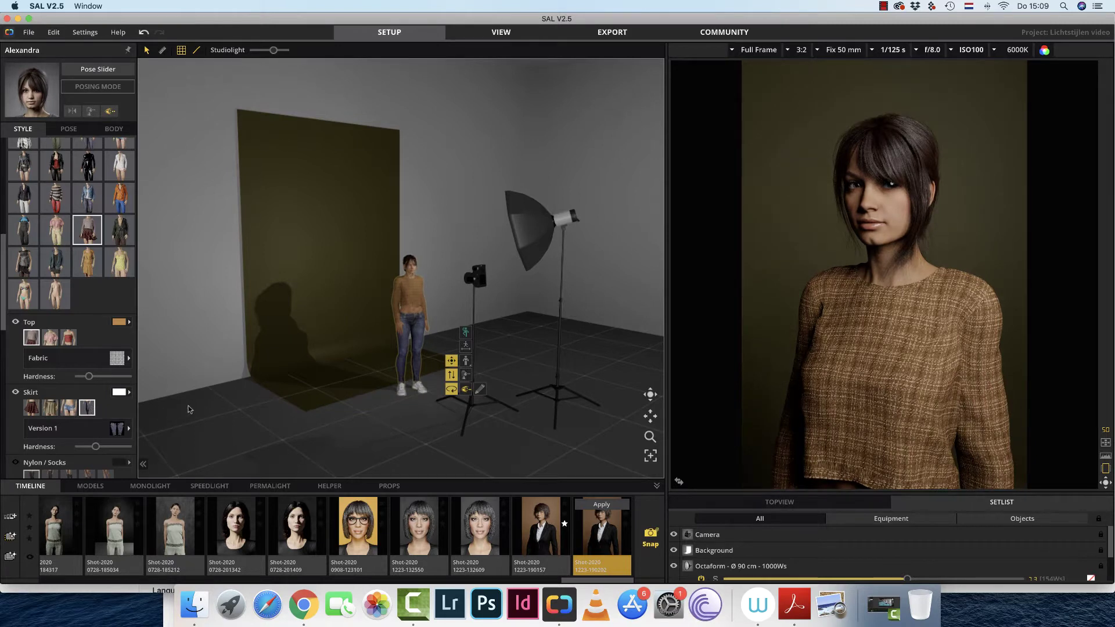
Step: Replace the 90 cm octaform on the studio light with the Umbrella Trans. Ø 100 cm light shaper
left_click_drag(411, 441, 367, 432)
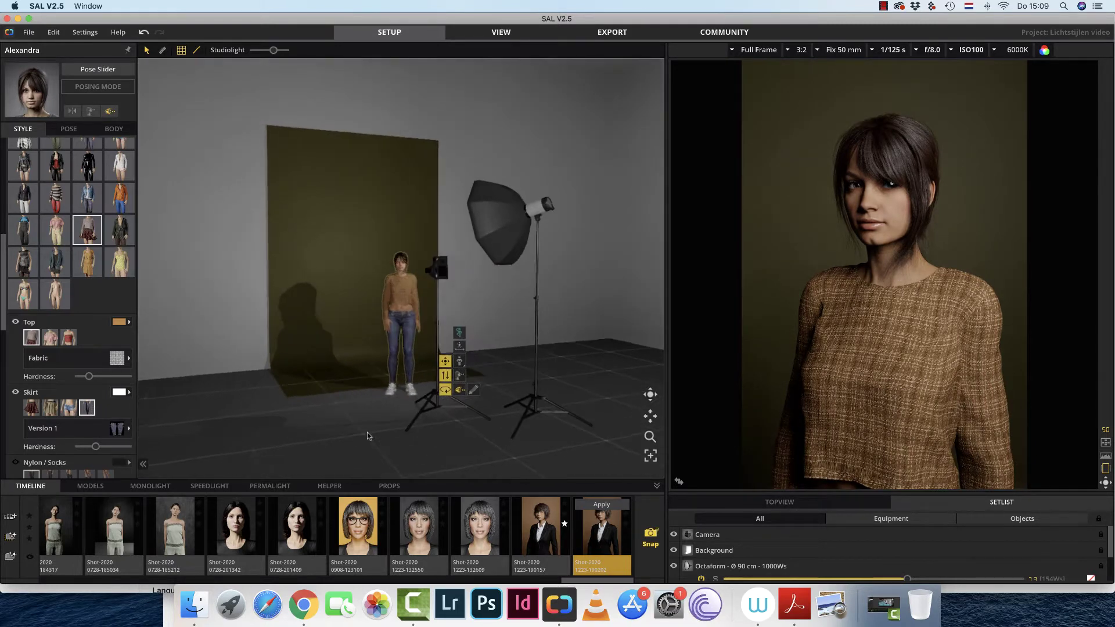
left_click(518, 228)
left_click_drag(491, 294, 556, 309)
left_click(620, 225)
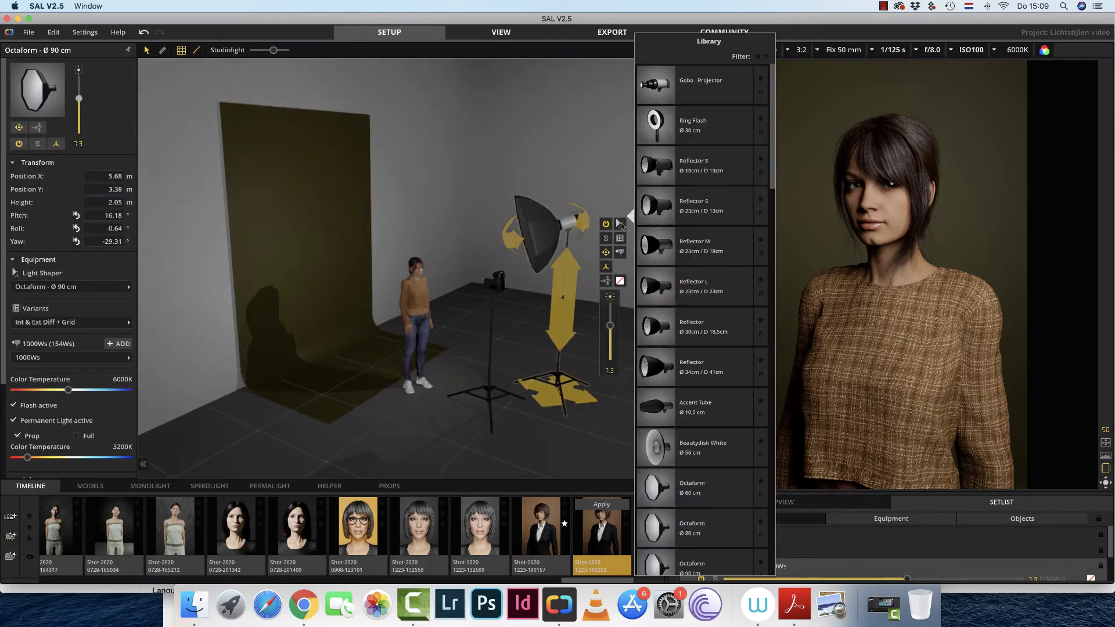
scroll(668, 383, "down", 8)
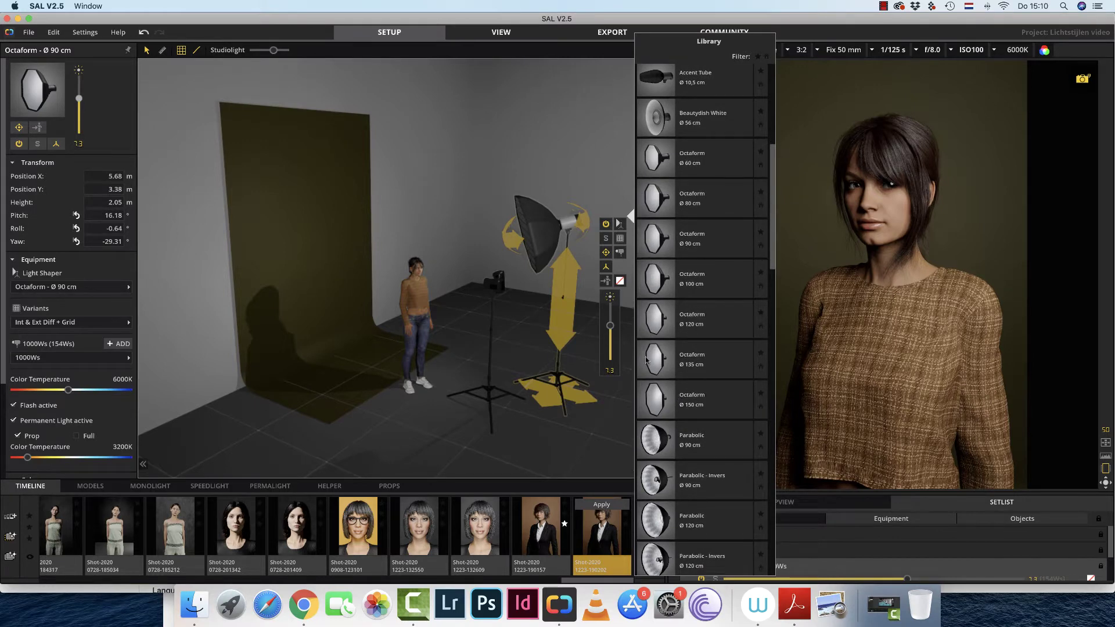
left_click(492, 220)
left_click(619, 225)
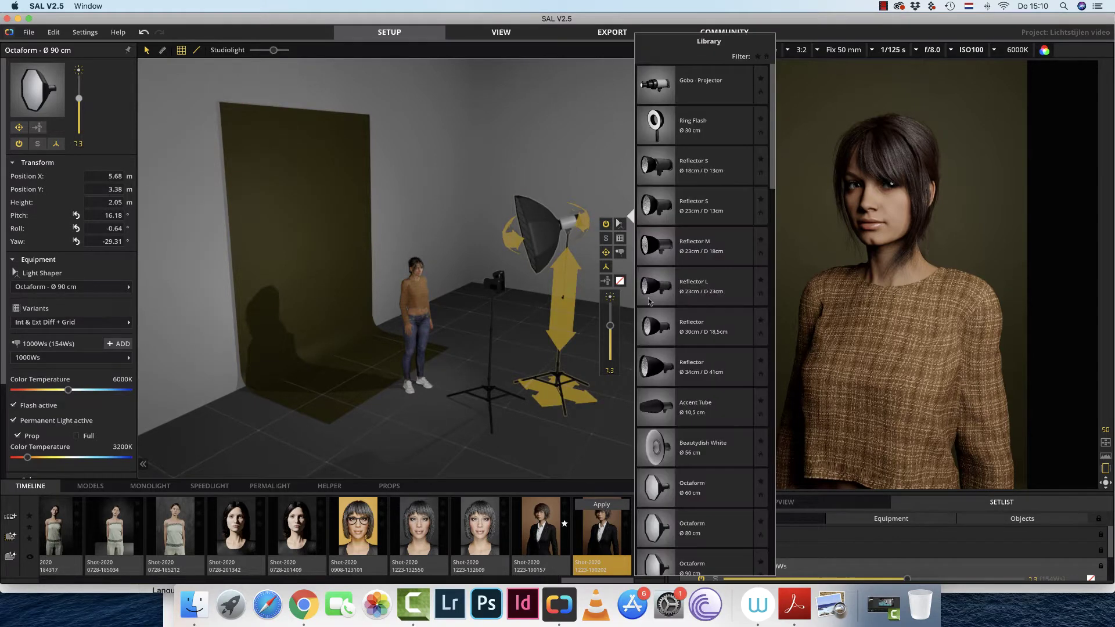
scroll(649, 301, "down", 10)
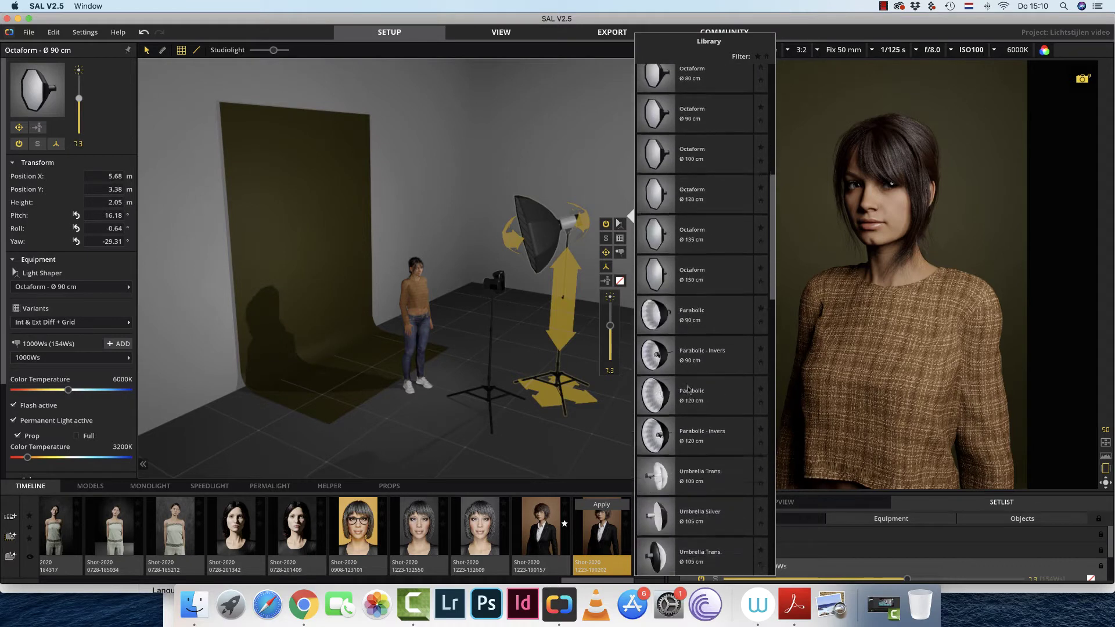
scroll(688, 389, "down", 3)
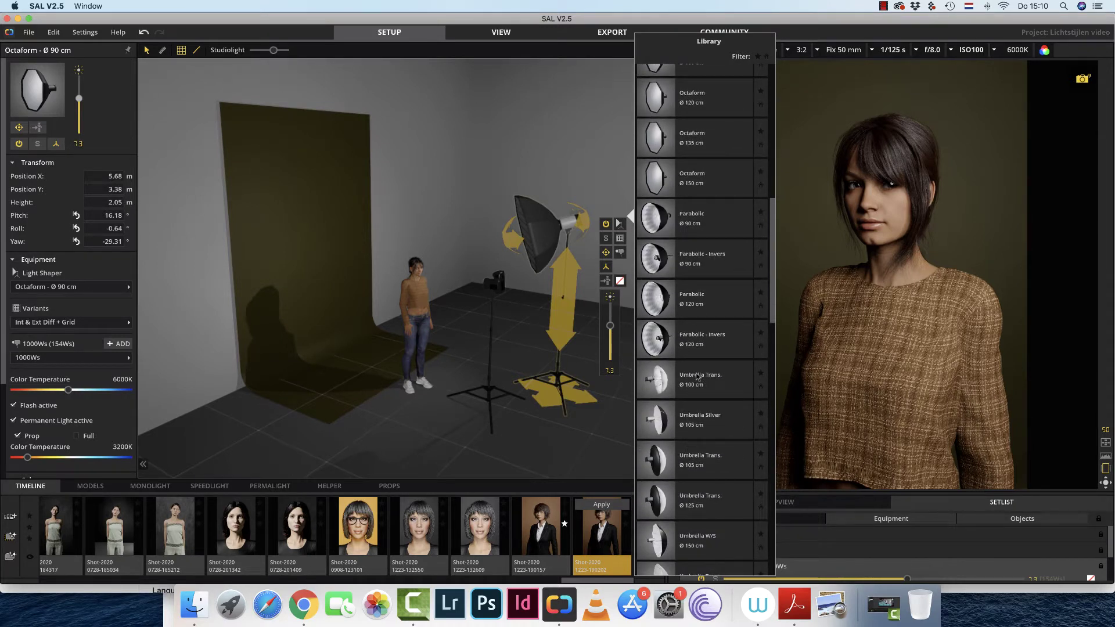
left_click(698, 383)
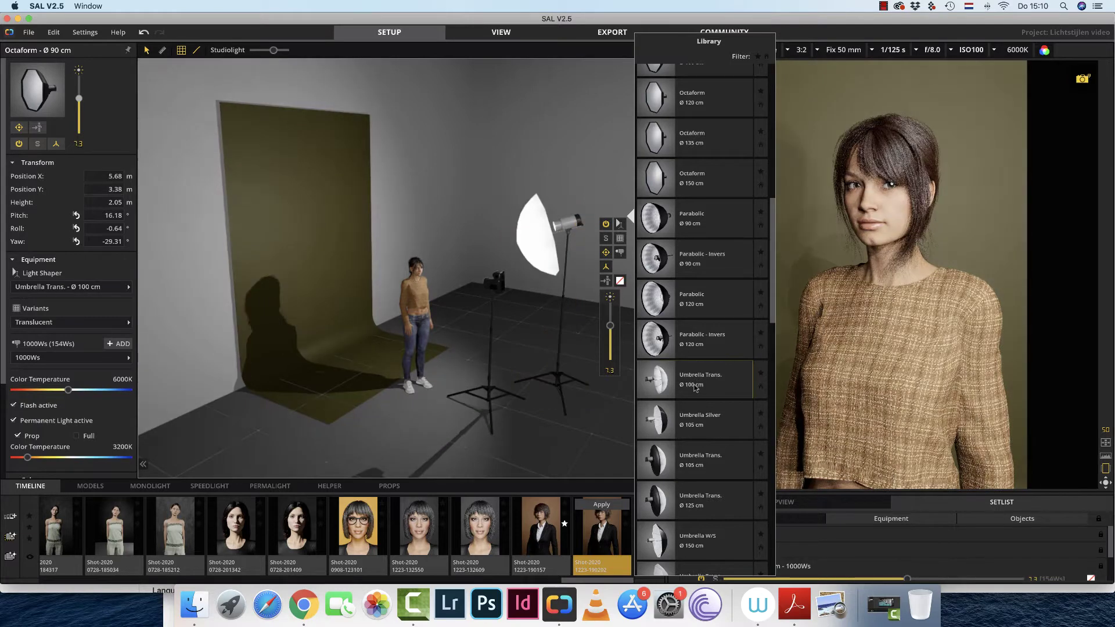
left_click(582, 429)
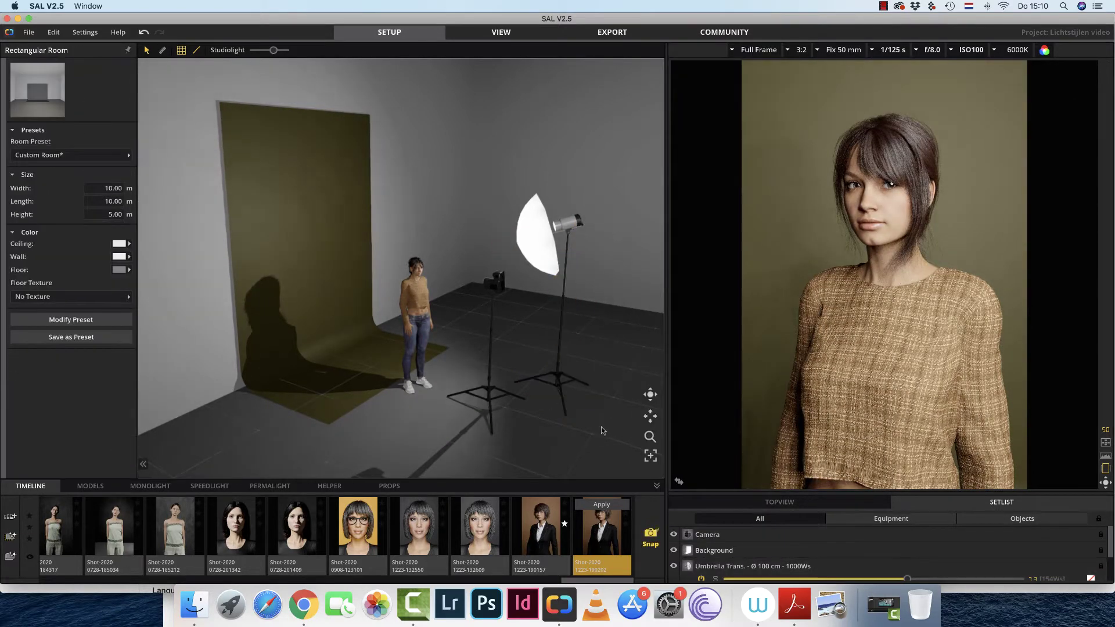
left_click_drag(597, 428, 535, 430)
left_click(538, 426)
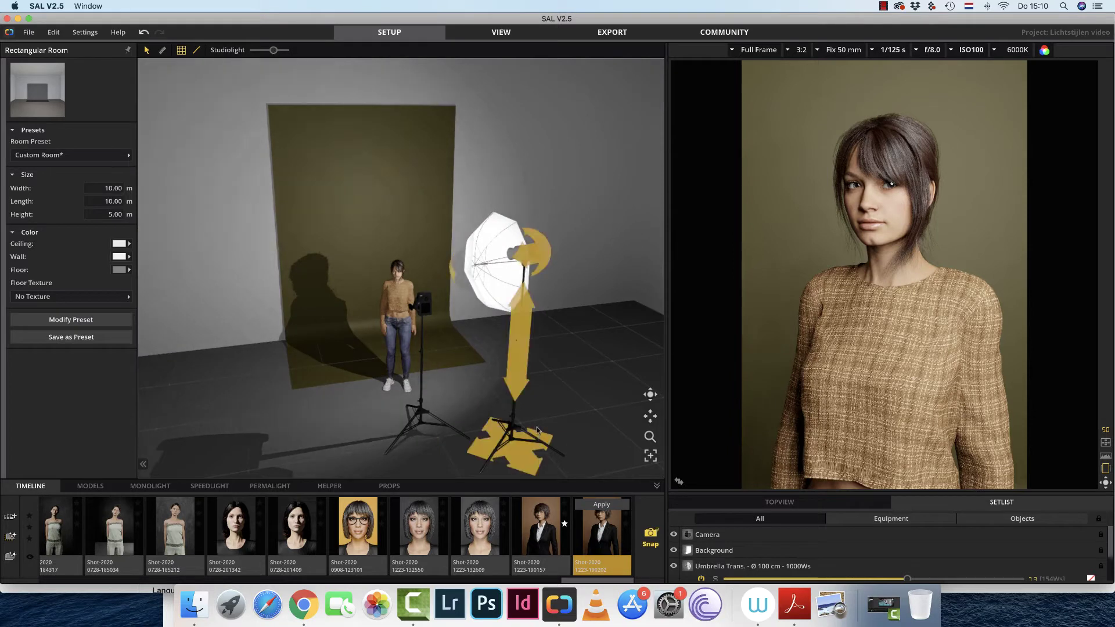
left_click(544, 461)
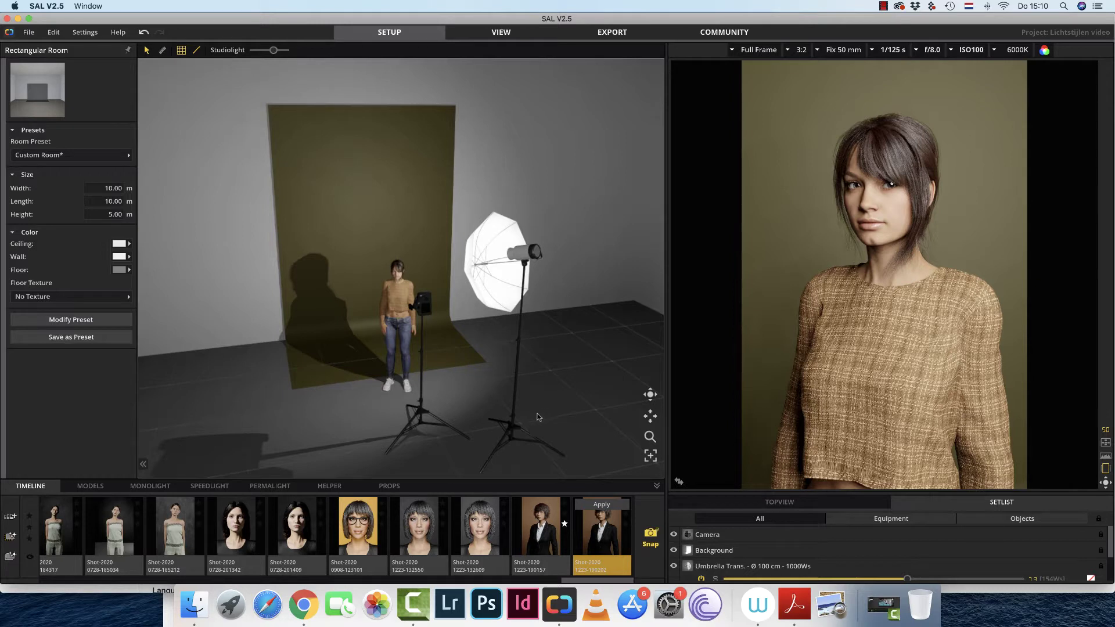
left_click(529, 433)
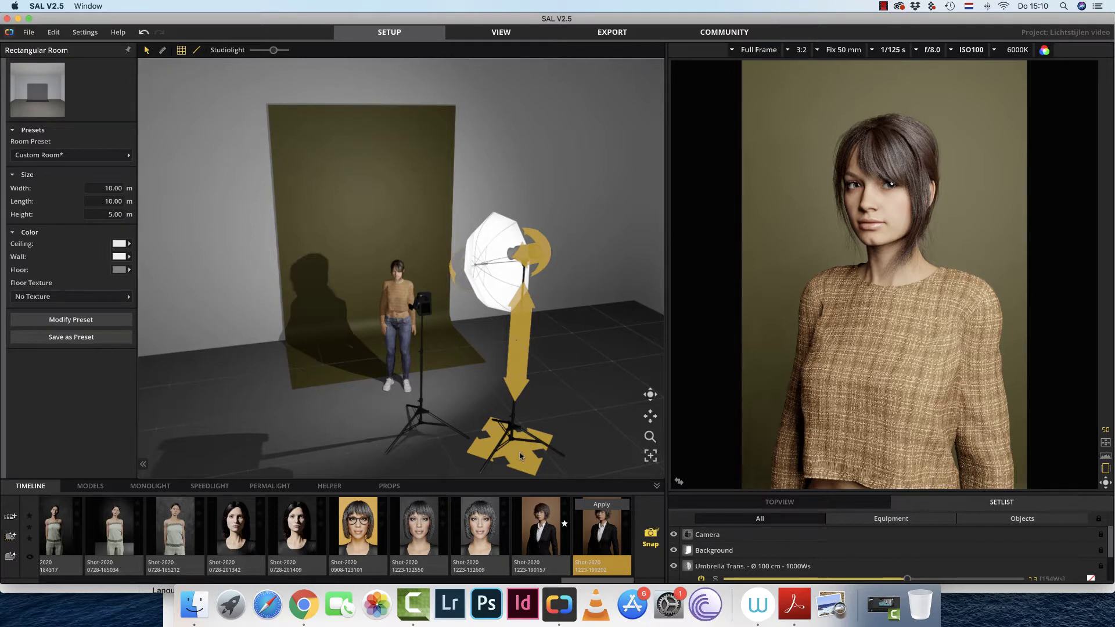
left_click(459, 443)
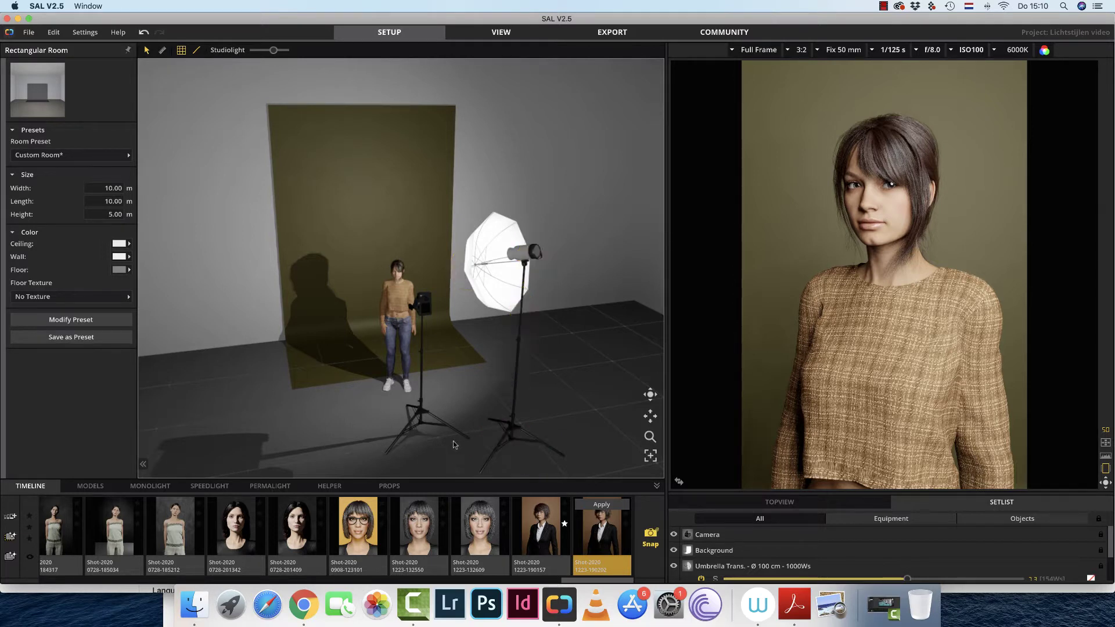
left_click_drag(454, 440, 485, 451)
left_click(545, 395)
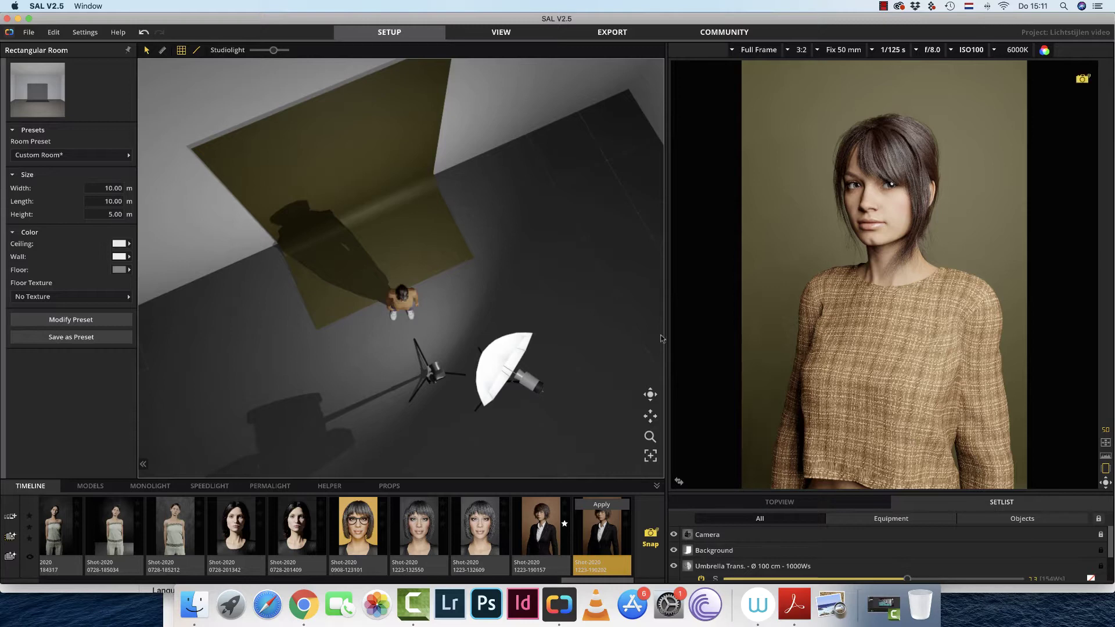
Step: Swap the umbrella for an Octaform Ø 60 cm using the Int & Ext Diff + Grid variant
left_click(505, 360)
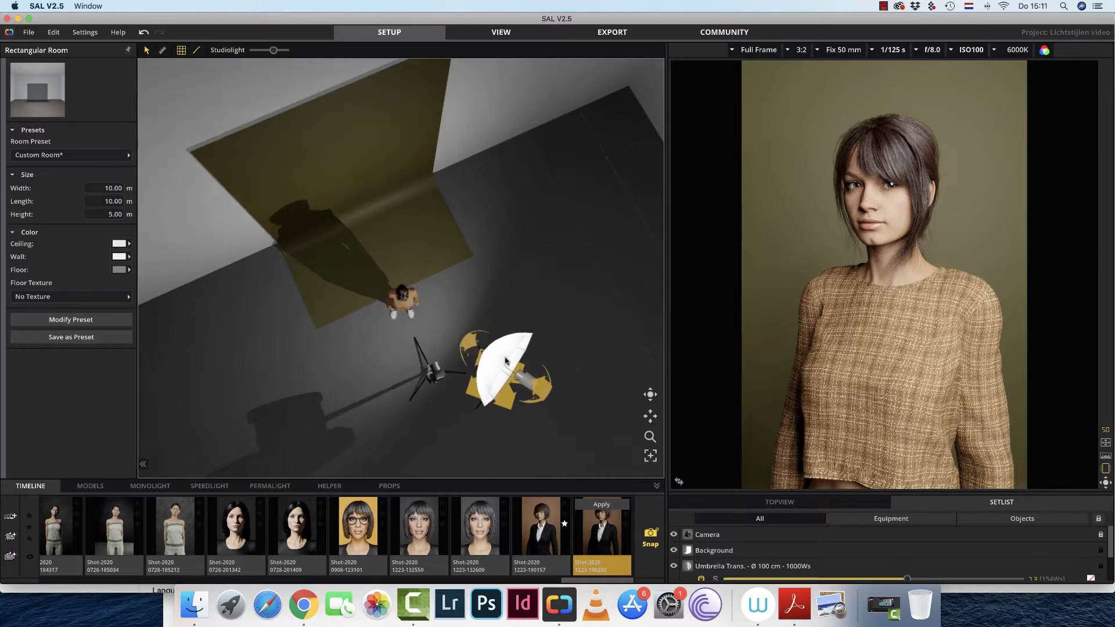
left_click(518, 376)
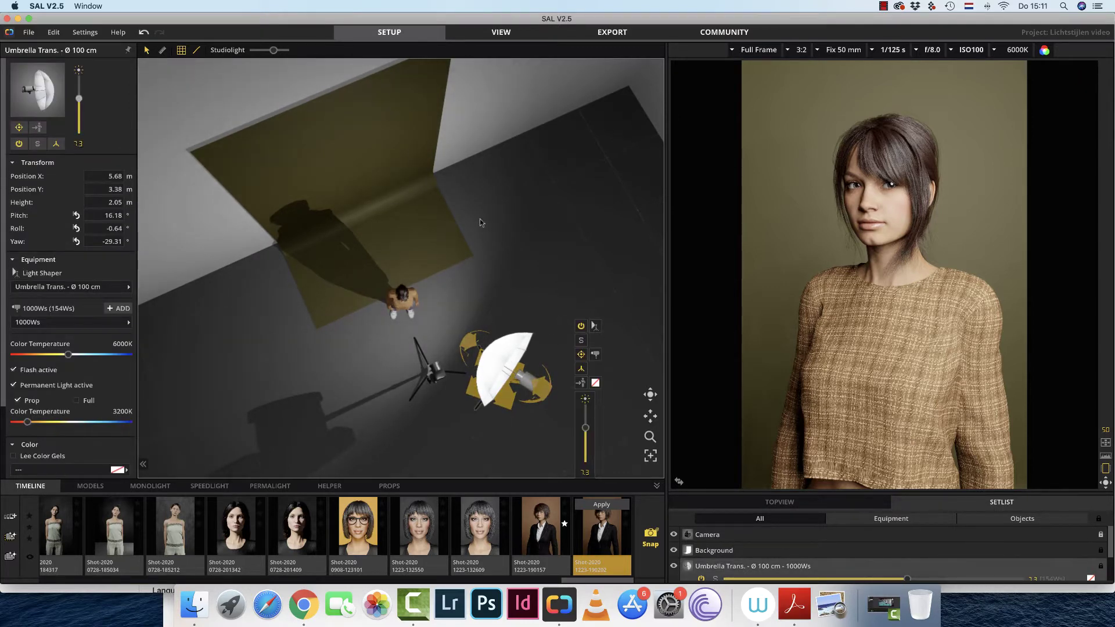
left_click(595, 326)
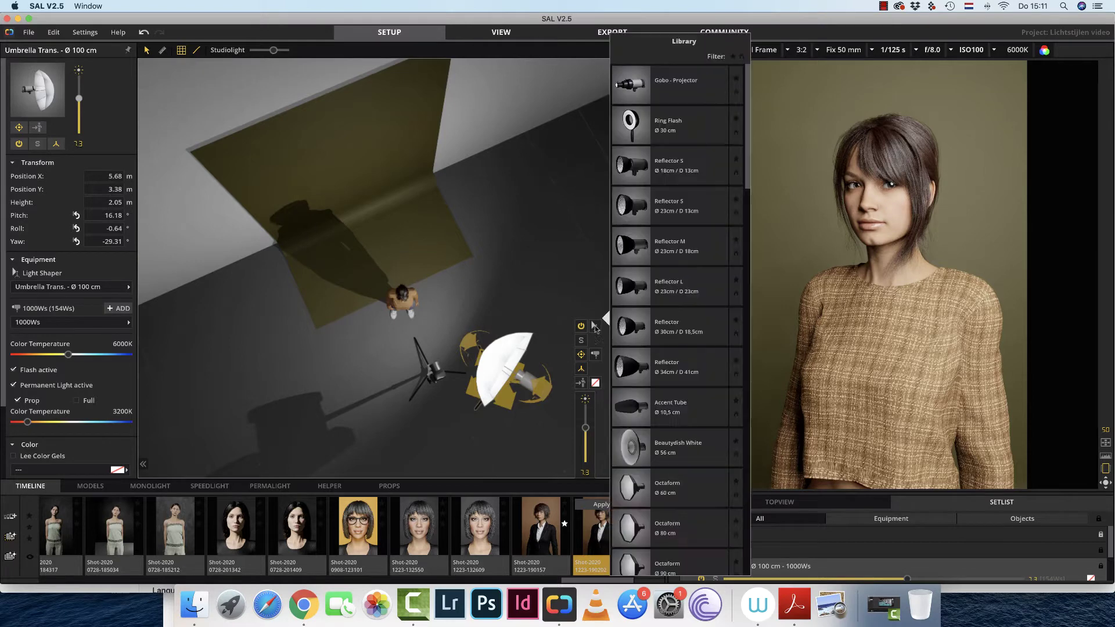
left_click(673, 483)
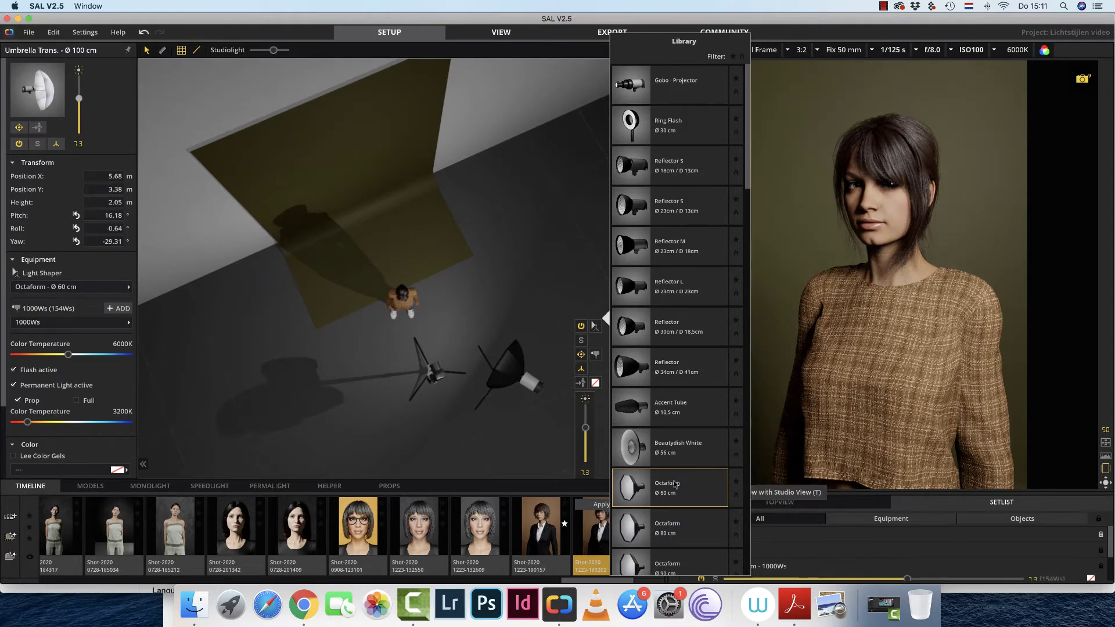
left_click(581, 366)
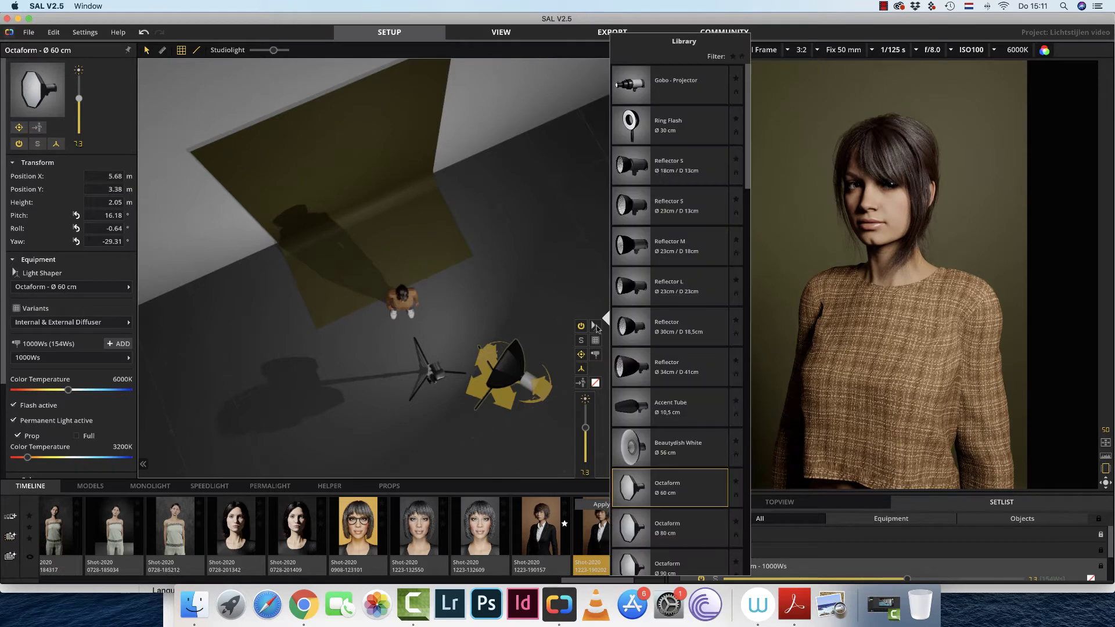
mouse_move(596, 344)
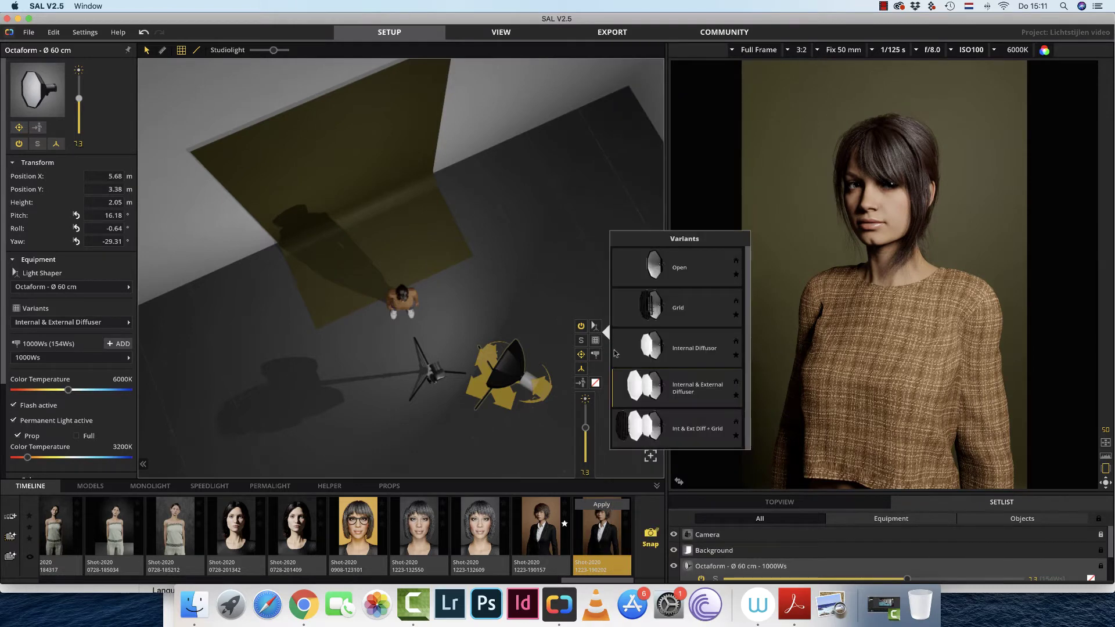
left_click(662, 428)
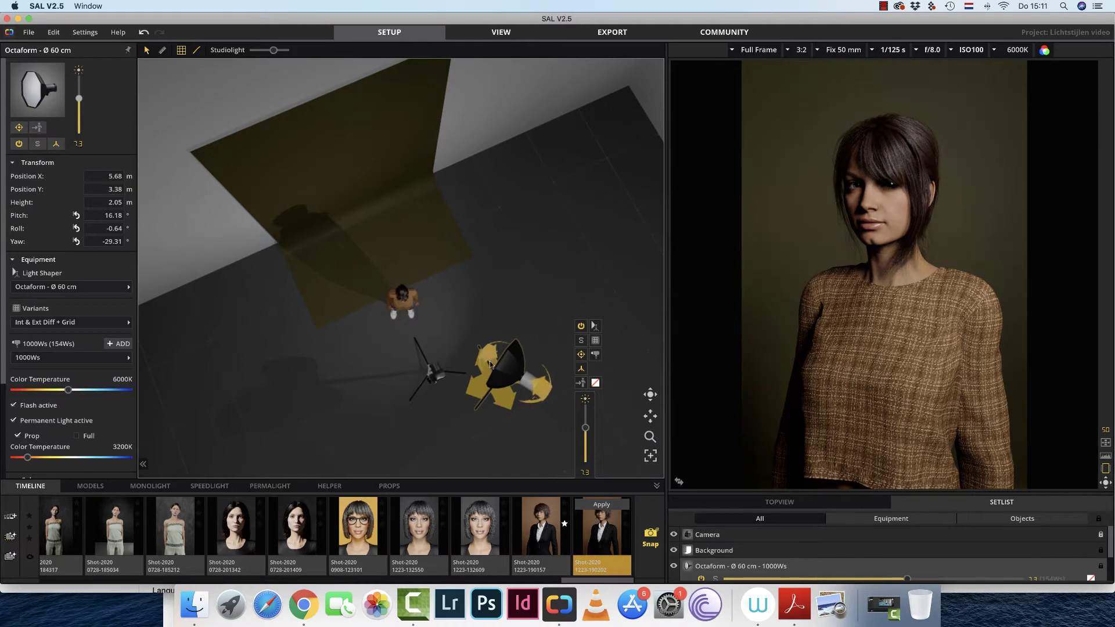
Step: Change the light shaper from the gridded octaform back to Umbrella Trans. Ø 100 cm
left_click_drag(495, 431, 530, 393)
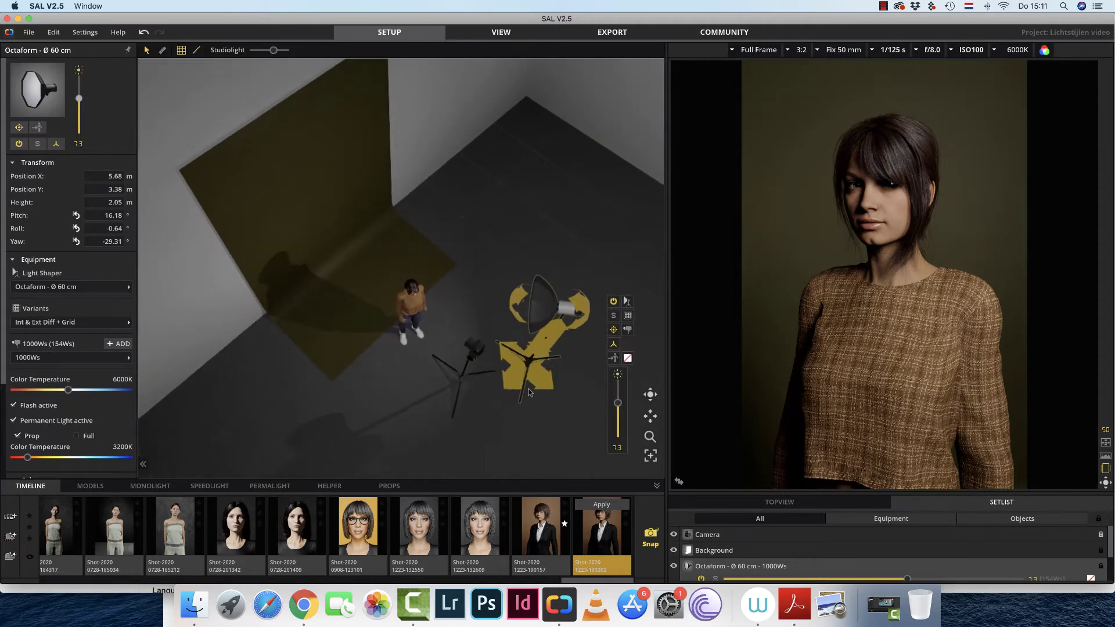
left_click(627, 302)
scroll(677, 392, "down", 6)
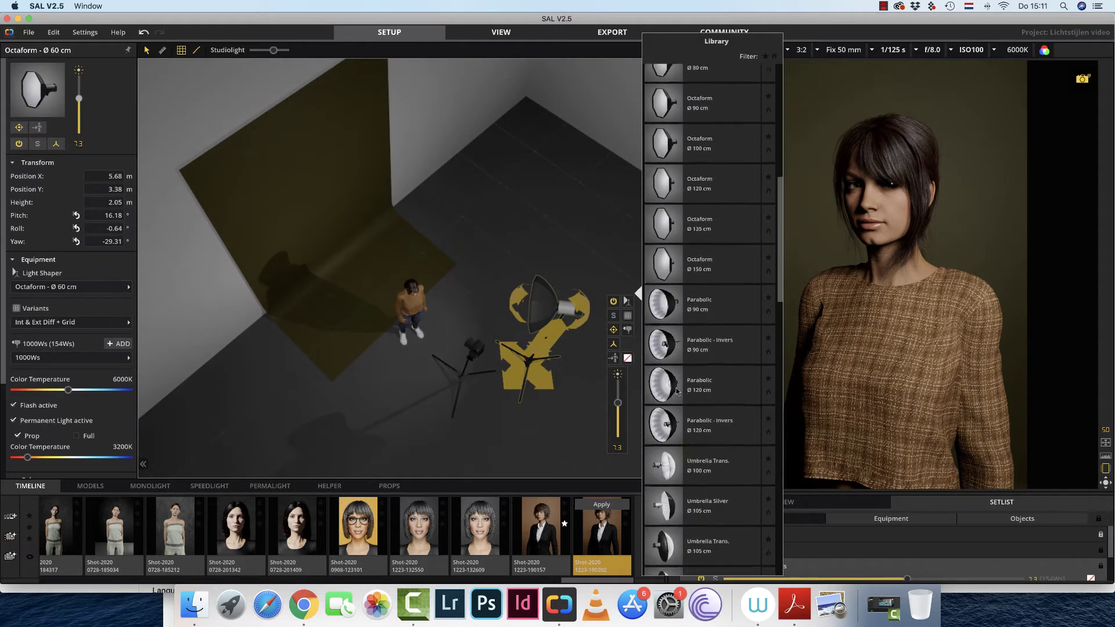
scroll(677, 393, "down", 2)
left_click(677, 392)
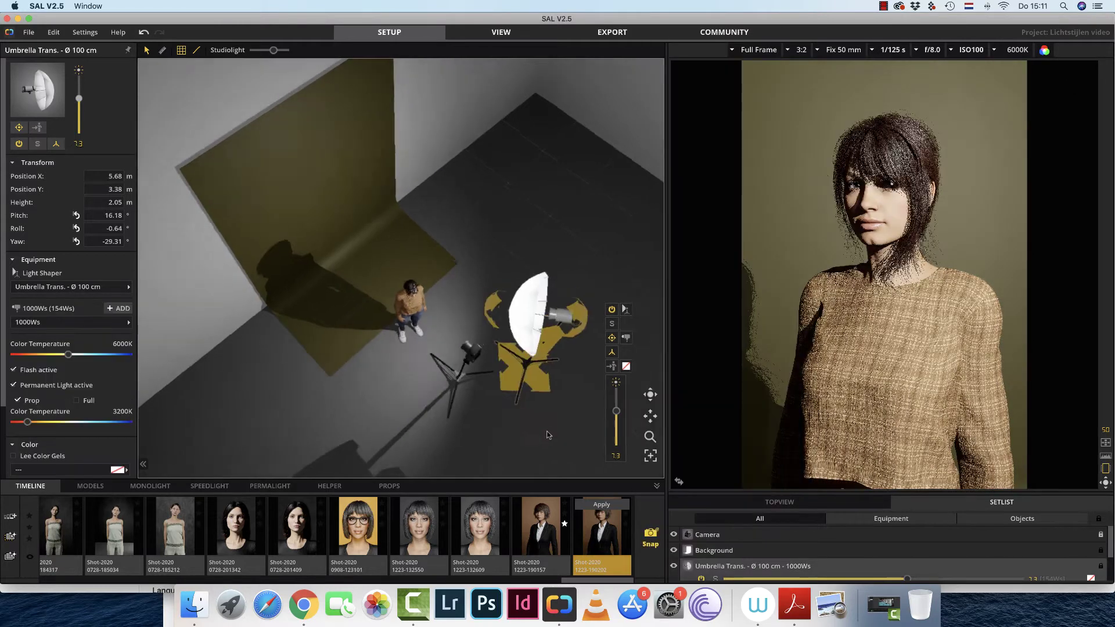
Step: Move the umbrella light directly behind the camera at about X 4.85 m, Y 3.92 m, and lower it to about 1.86 m
left_click_drag(549, 435, 471, 339)
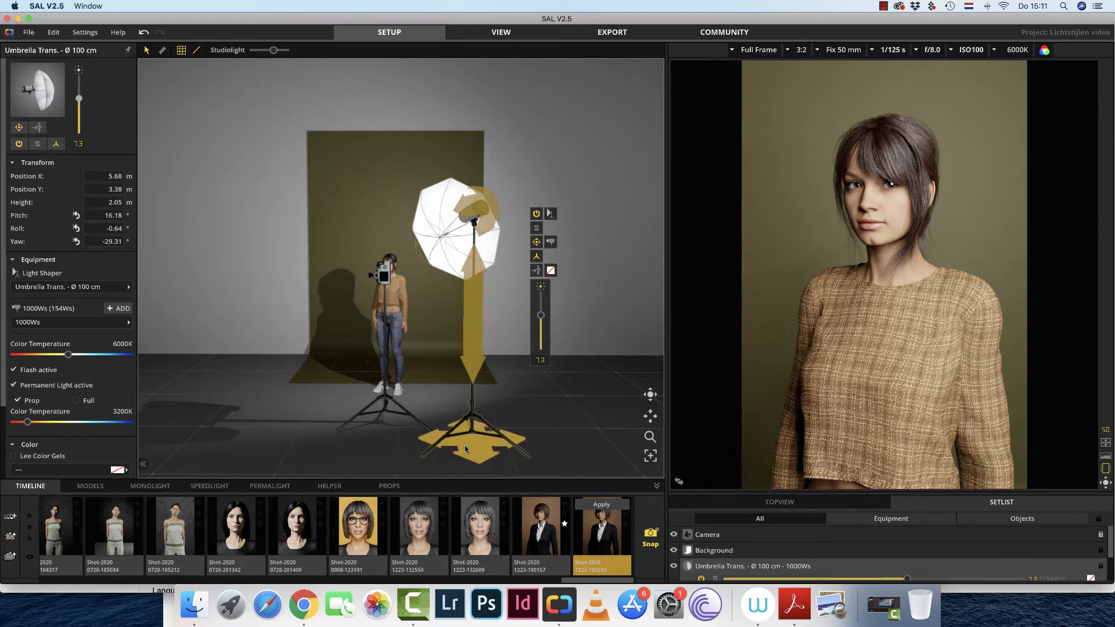
left_click_drag(410, 450, 425, 444)
left_click_drag(492, 448, 400, 478)
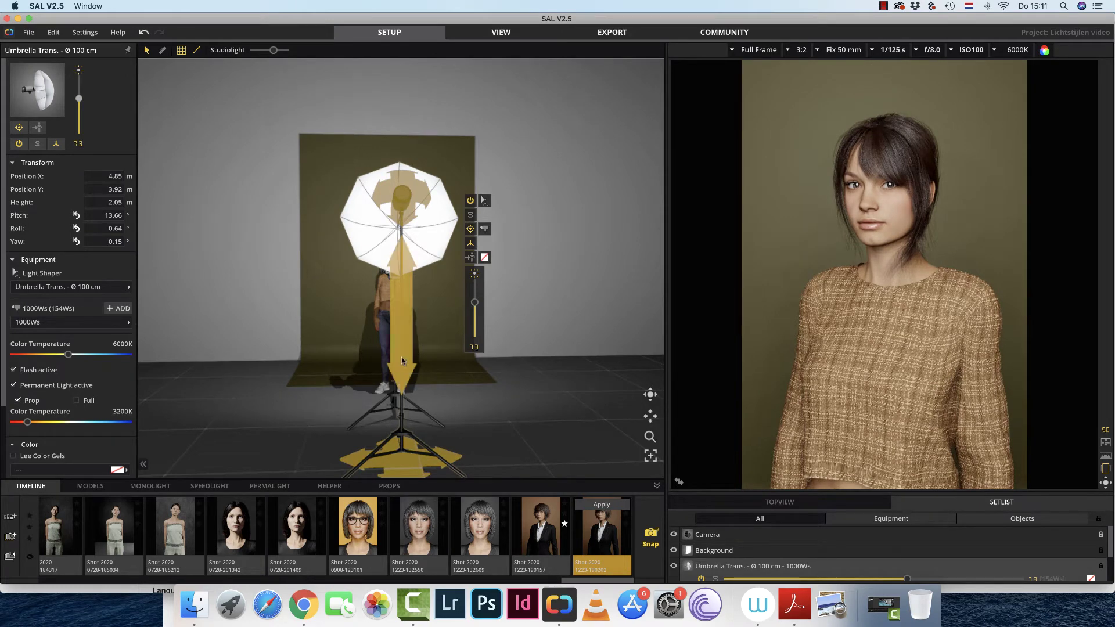
left_click_drag(404, 362, 406, 381)
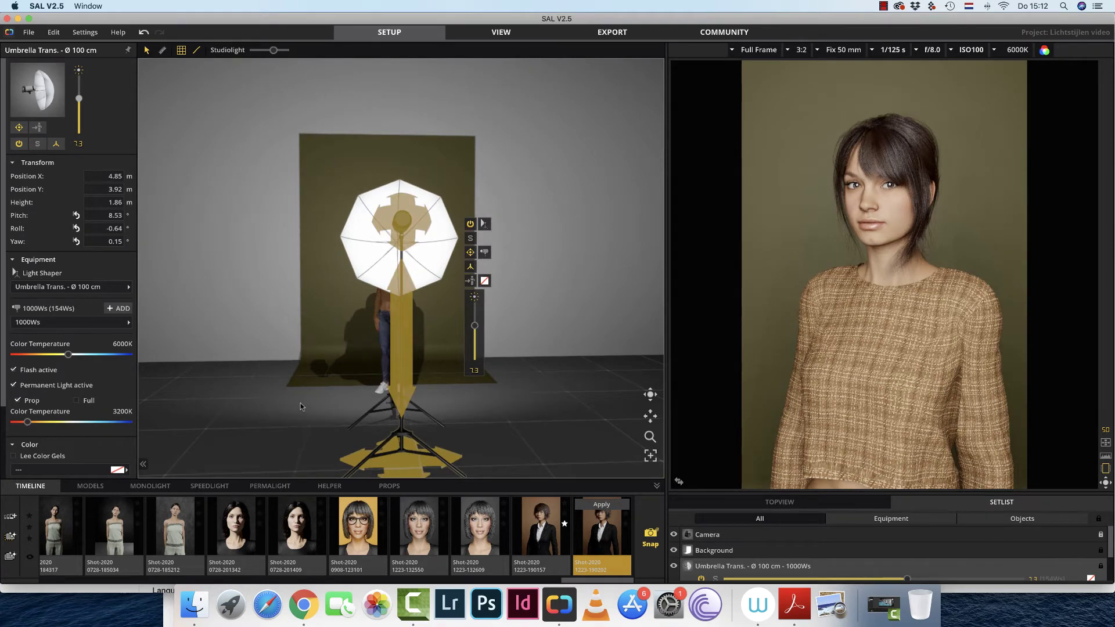
Step: Move the umbrella light straight back from the model to about Y 4.70 m, keeping it in line with the camera
mouse_move(301, 402)
left_mouse_down()
mouse_move(379, 405)
mouse_move(318, 391)
left_mouse_up()
scroll(482, 406, "down", 3)
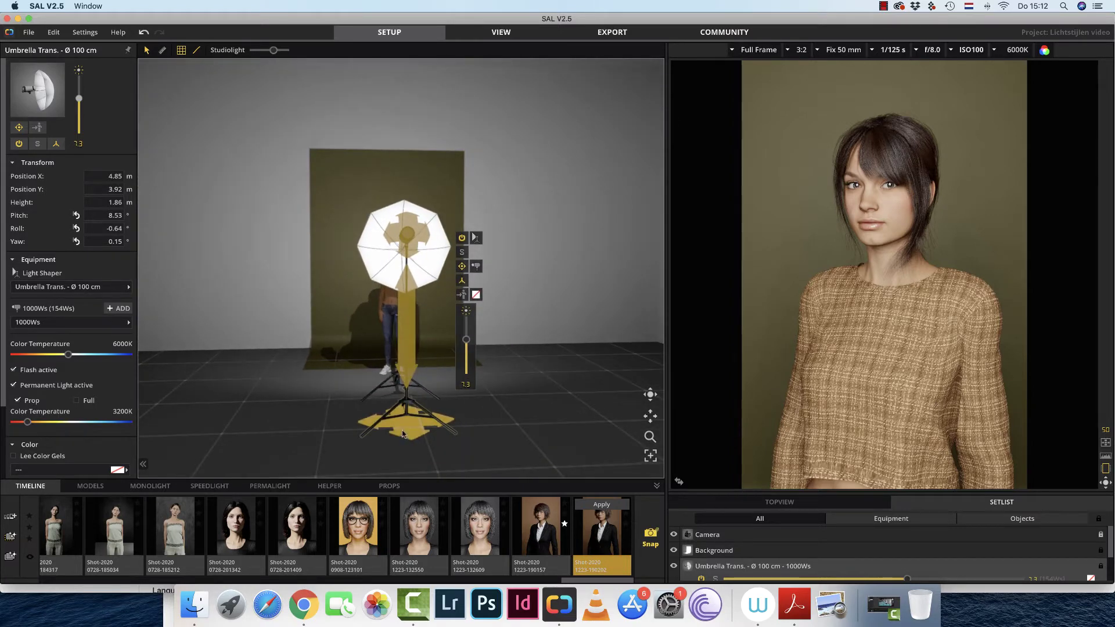
left_click_drag(406, 432, 419, 465)
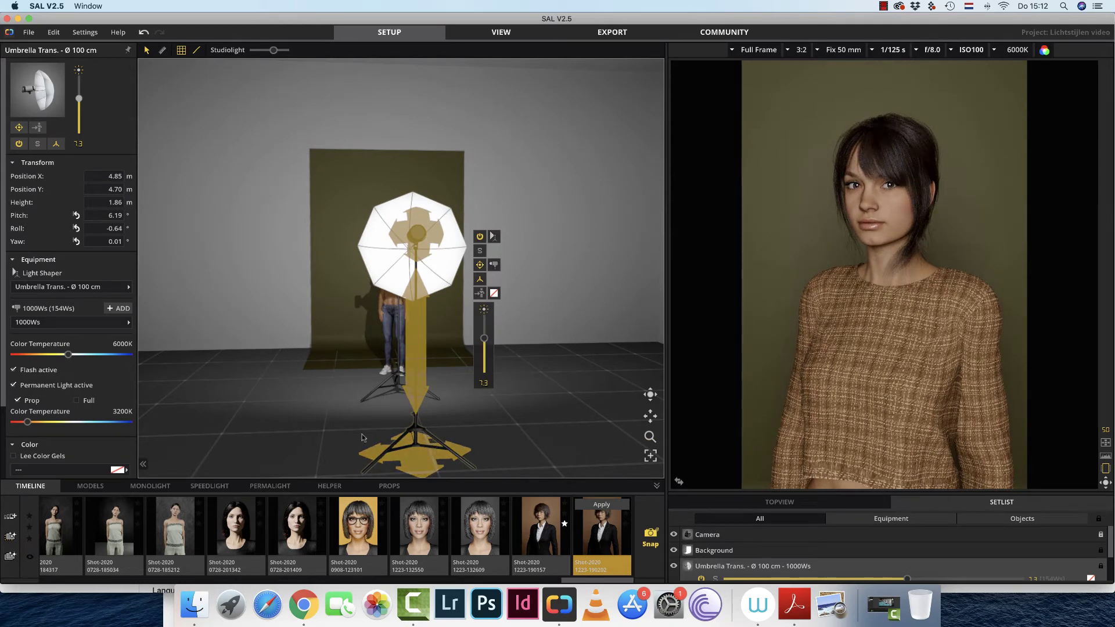
left_click_drag(359, 434, 405, 433)
mouse_move(404, 432)
right_mouse_down()
mouse_move(419, 422)
mouse_move(396, 423)
right_mouse_up()
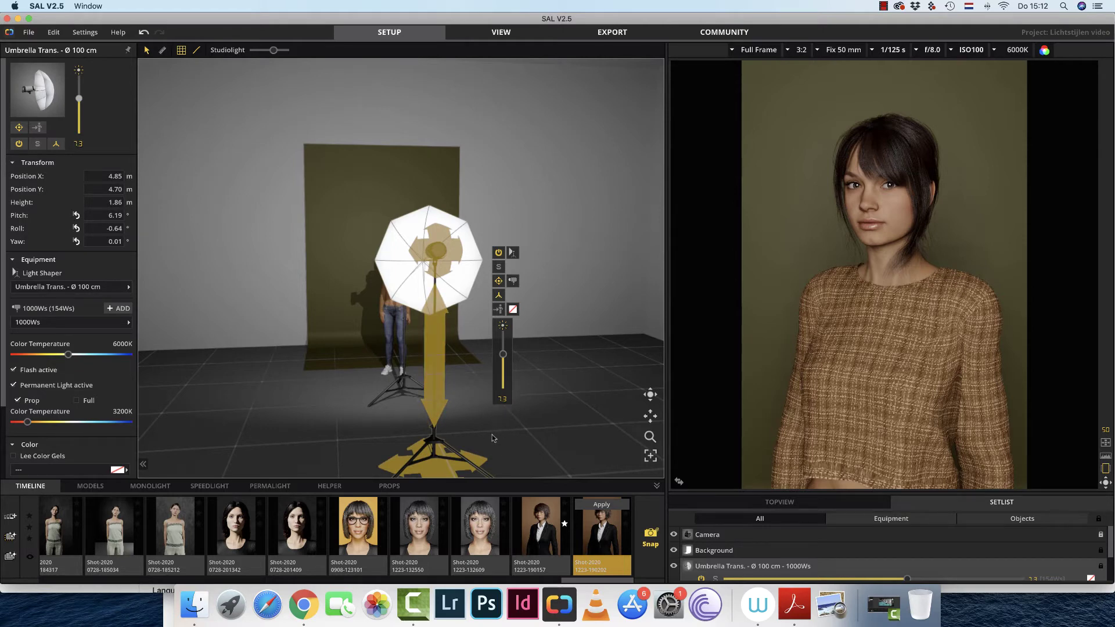
Step: Nudge the umbrella light to about X 4.84 m, Y 4.71 m, keeping it centred behind the camera
right_click_drag(533, 443, 484, 447)
left_click_drag(399, 464, 397, 463)
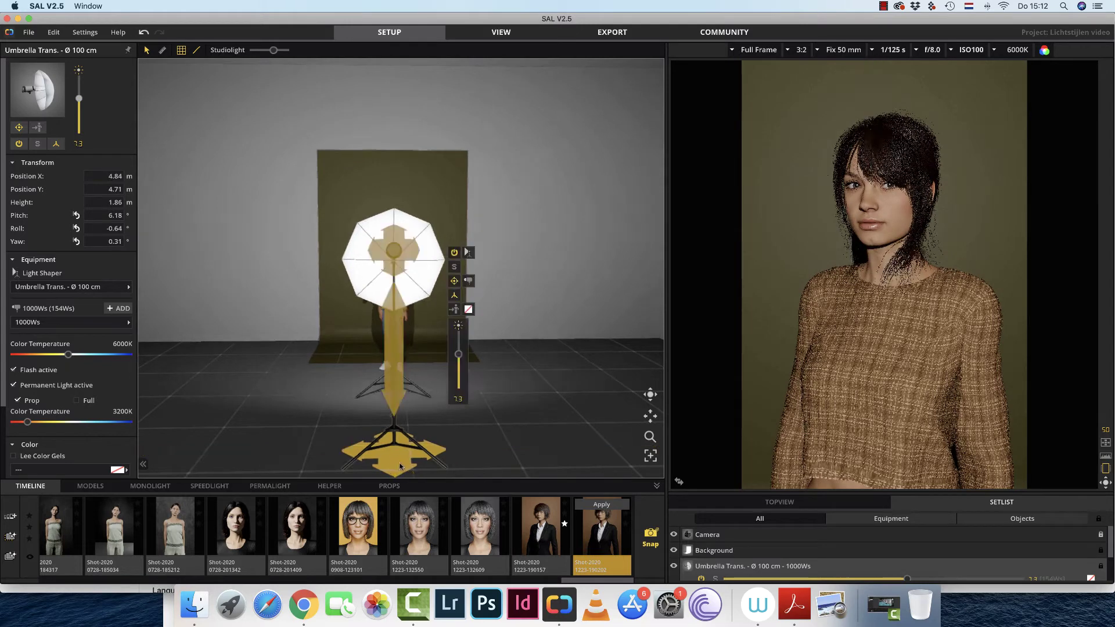
right_click_drag(335, 413, 434, 410)
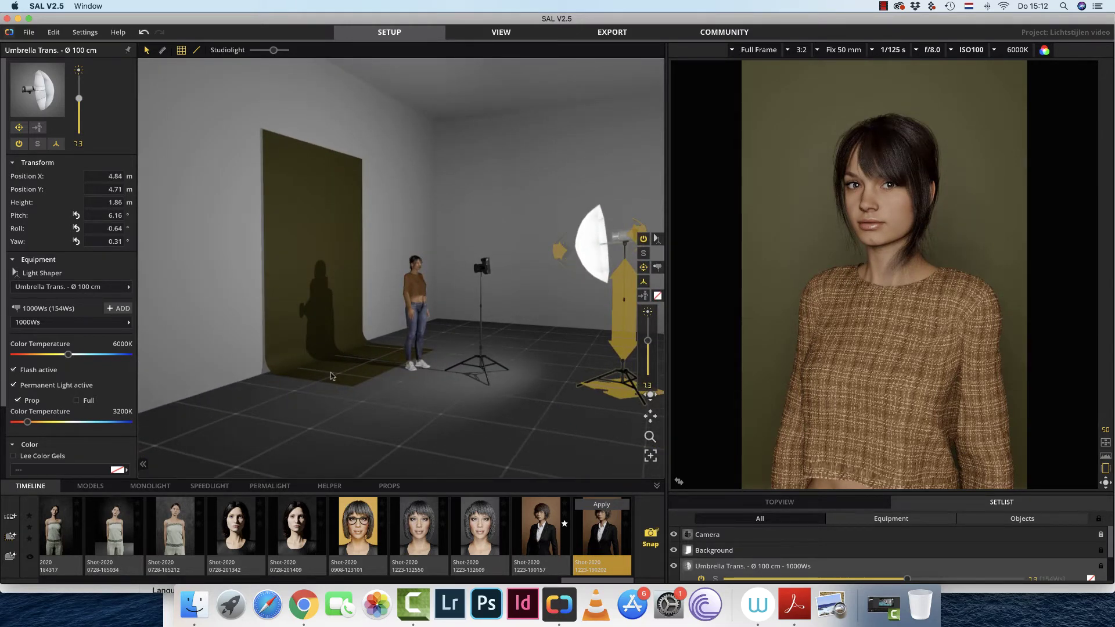
Step: Enlarge the studio view by collapsing the surrounding panels, and examine the umbrella light's placement relative to the camera and model from several sides
left_click(143, 464)
left_click(655, 487)
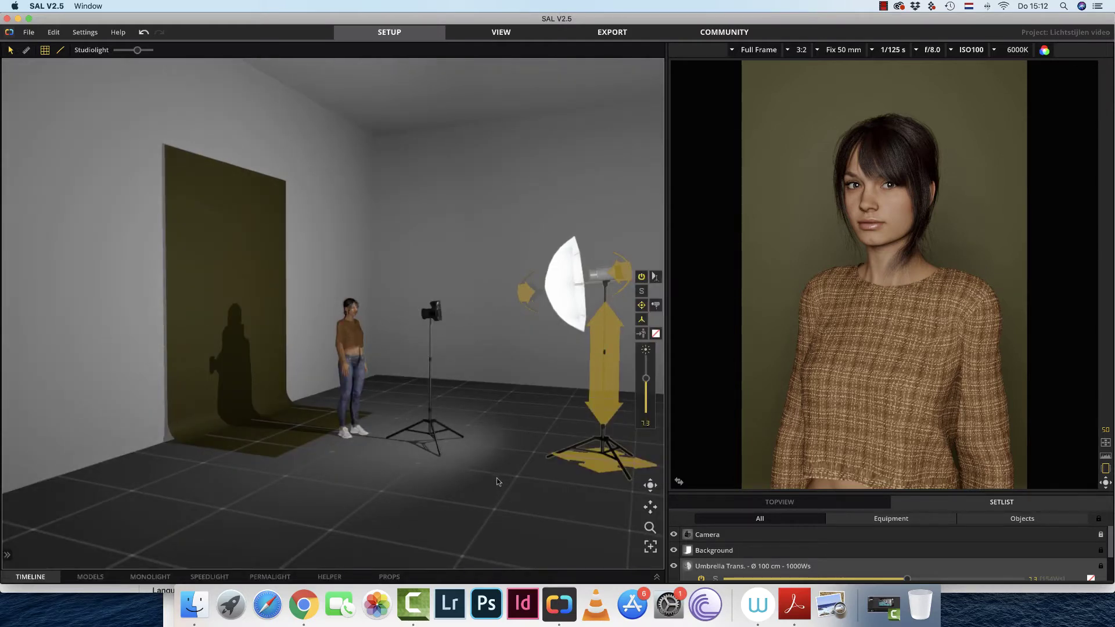
right_click_drag(494, 484, 398, 482)
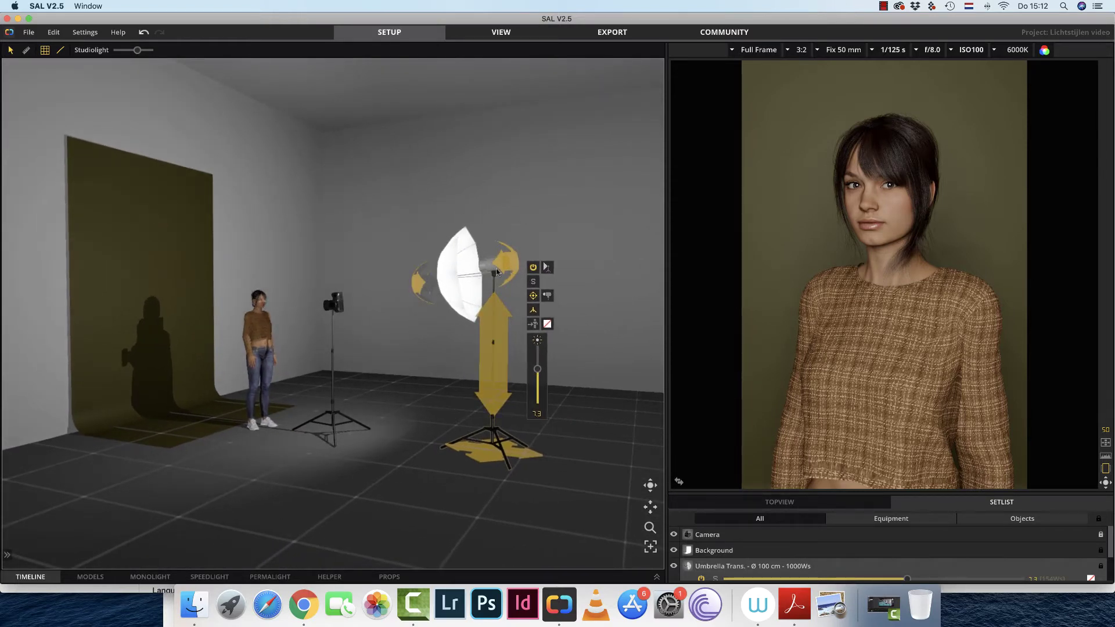
left_click(390, 414)
left_click_drag(347, 461, 392, 462)
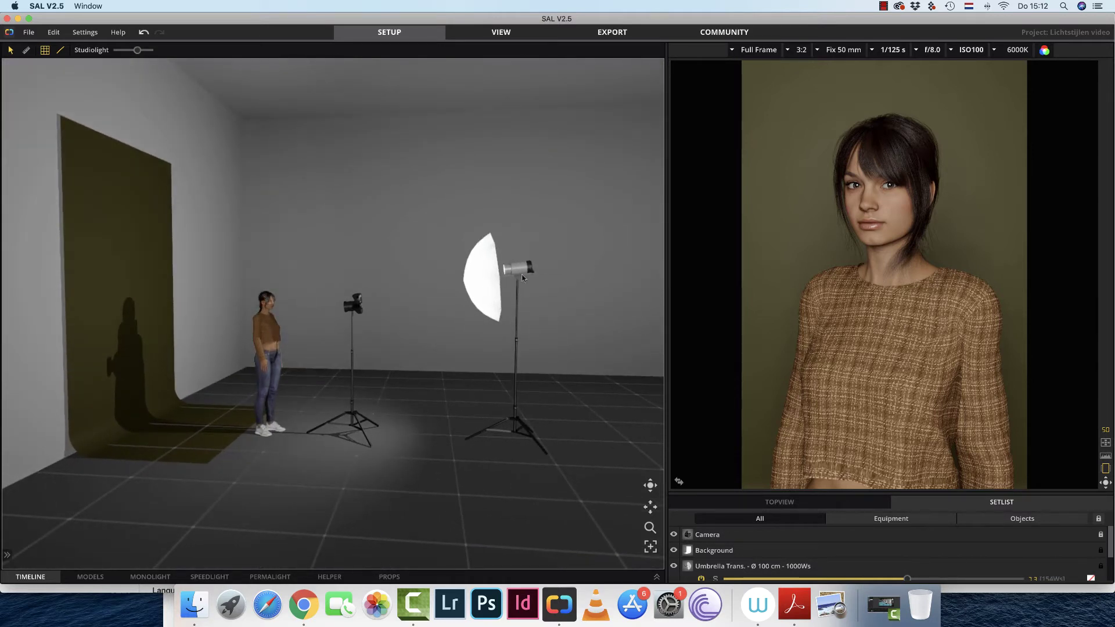
left_click_drag(546, 368, 417, 376)
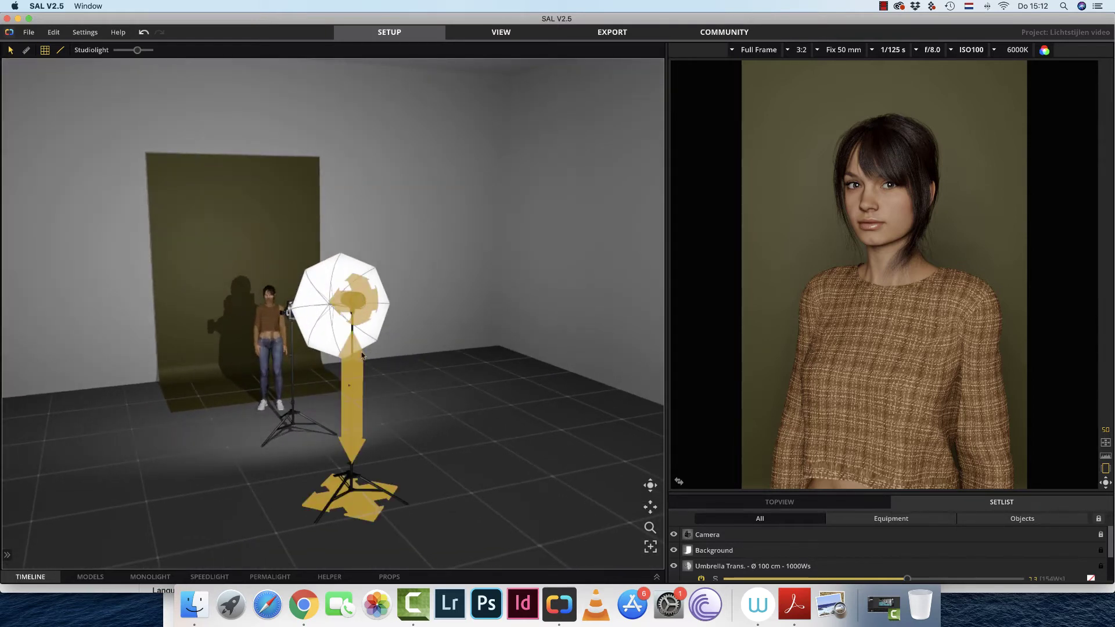
left_click_drag(262, 469, 320, 453)
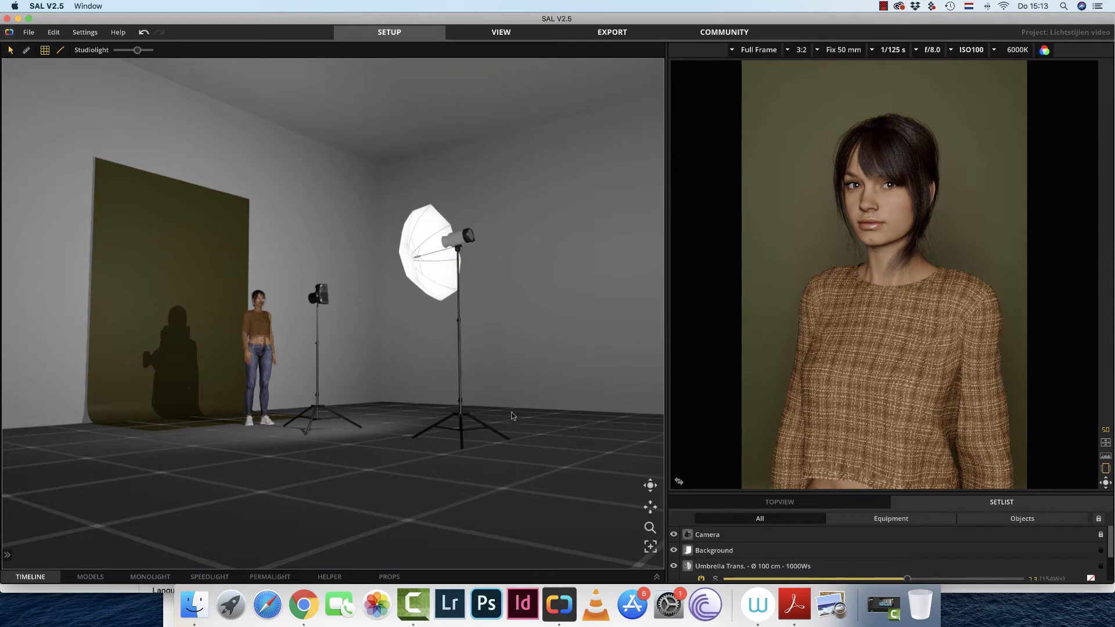
Step: Add the Ladder 1 prop to the studio floor near the umbrella light
left_click(657, 577)
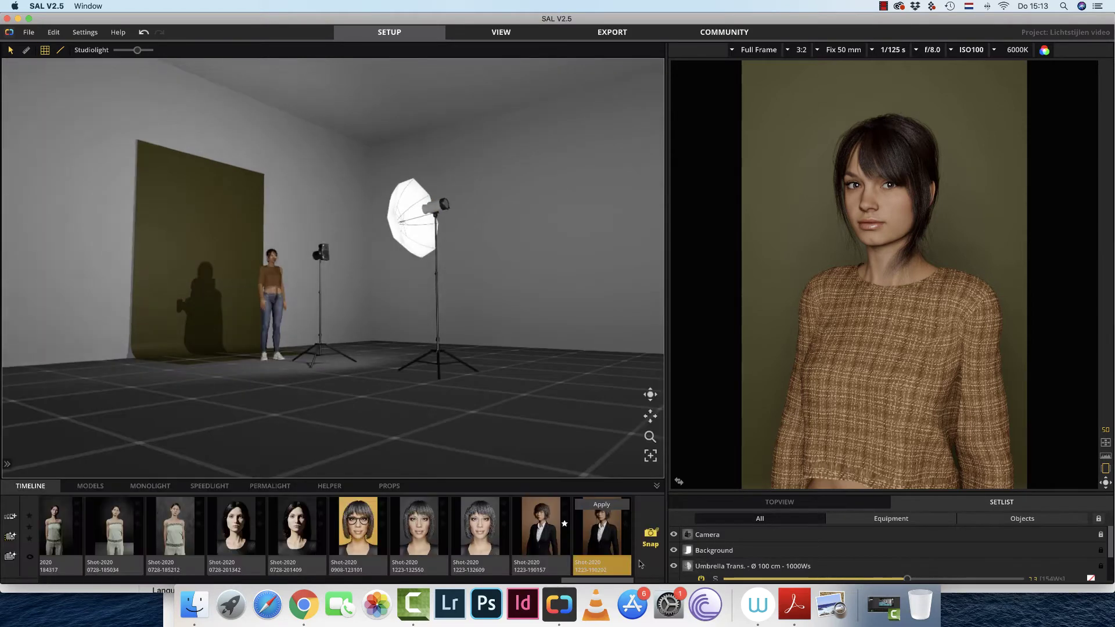
left_click(389, 487)
scroll(436, 530, "right", 15)
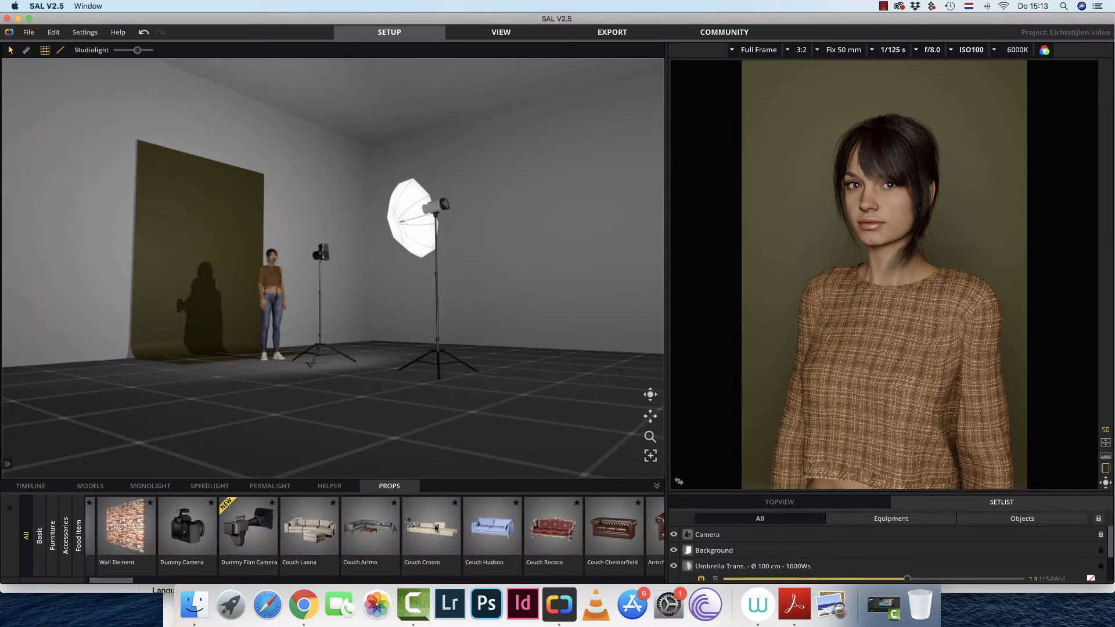
scroll(436, 529, "right", 10)
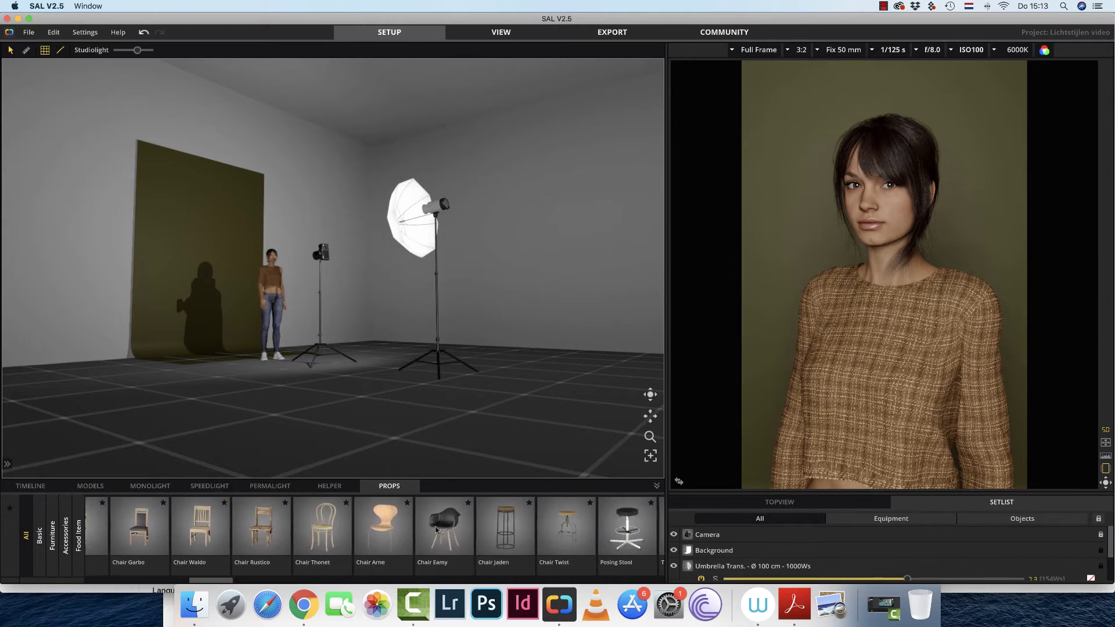
scroll(437, 527, "right", 12)
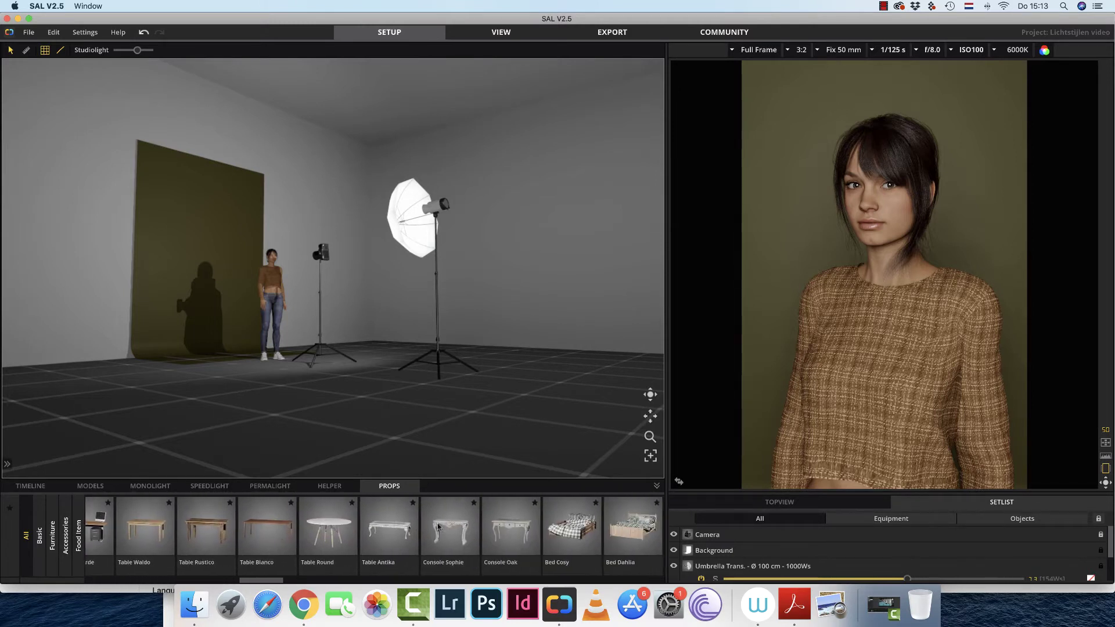
scroll(439, 528, "right", 12)
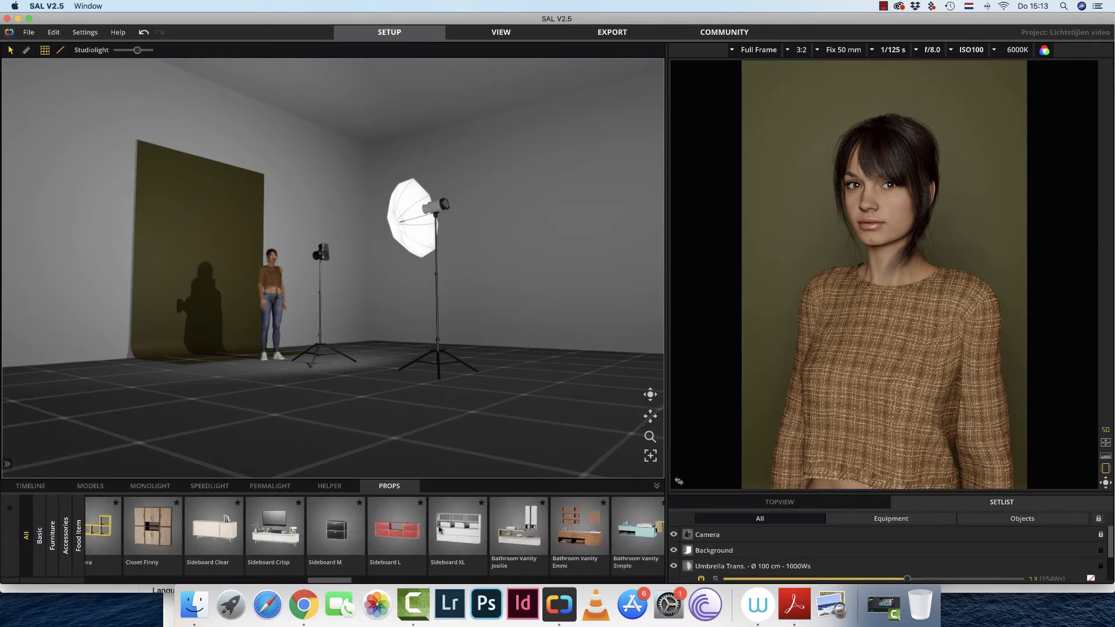
scroll(440, 528, "right", 8)
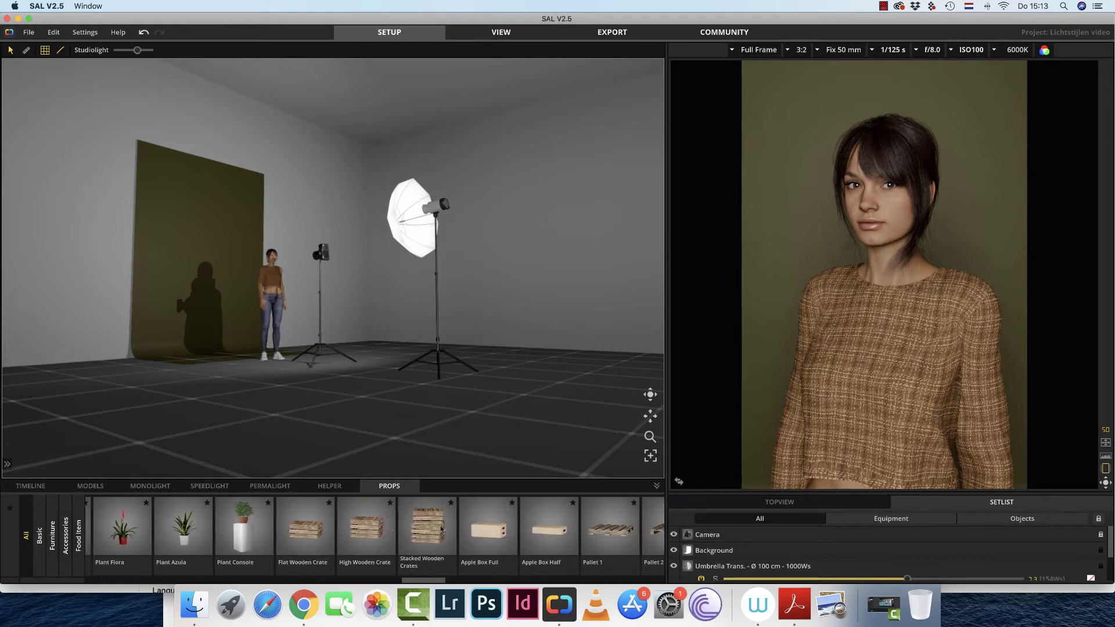
left_click(288, 533)
left_click_drag(287, 533, 452, 389)
Step: Adjust the ladder's placement so it stands directly behind the umbrella light
left_click_drag(547, 410, 575, 413)
left_click_drag(506, 366, 503, 346)
left_click_drag(455, 426, 400, 430)
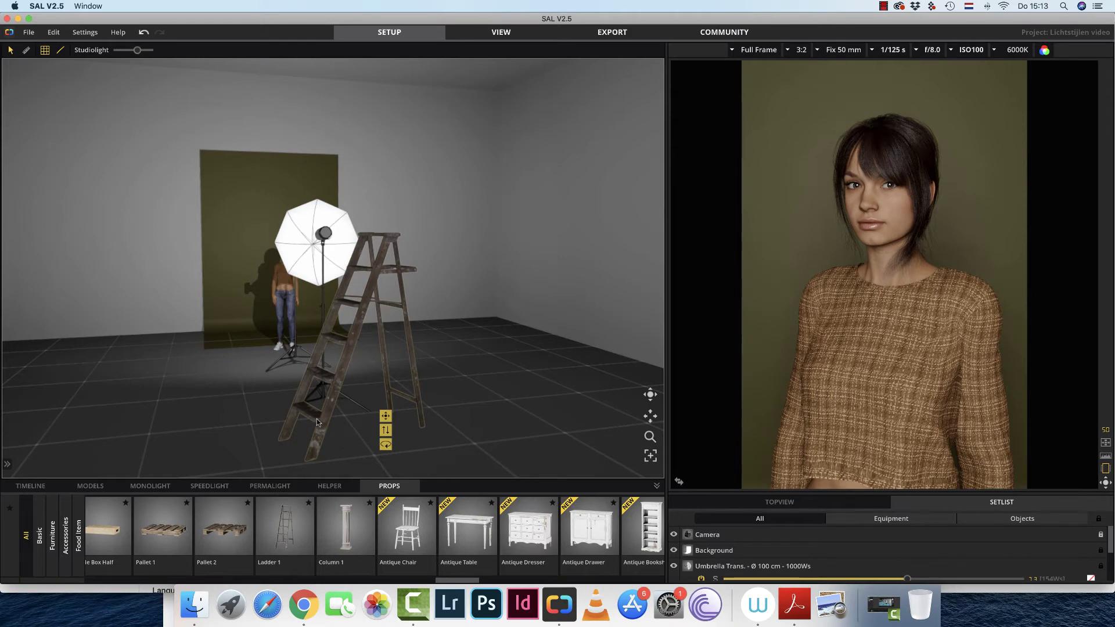
Step: Delete the ladder from behind the umbrella light
key("Delete")
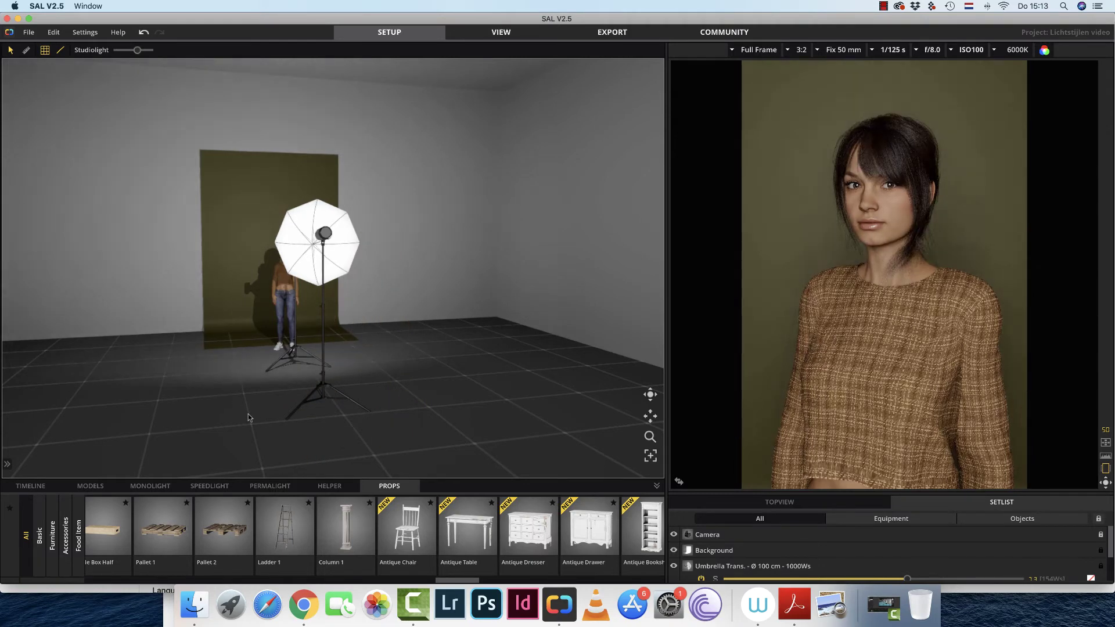
scroll(248, 414, "up", 1)
left_click_drag(248, 415, 269, 412)
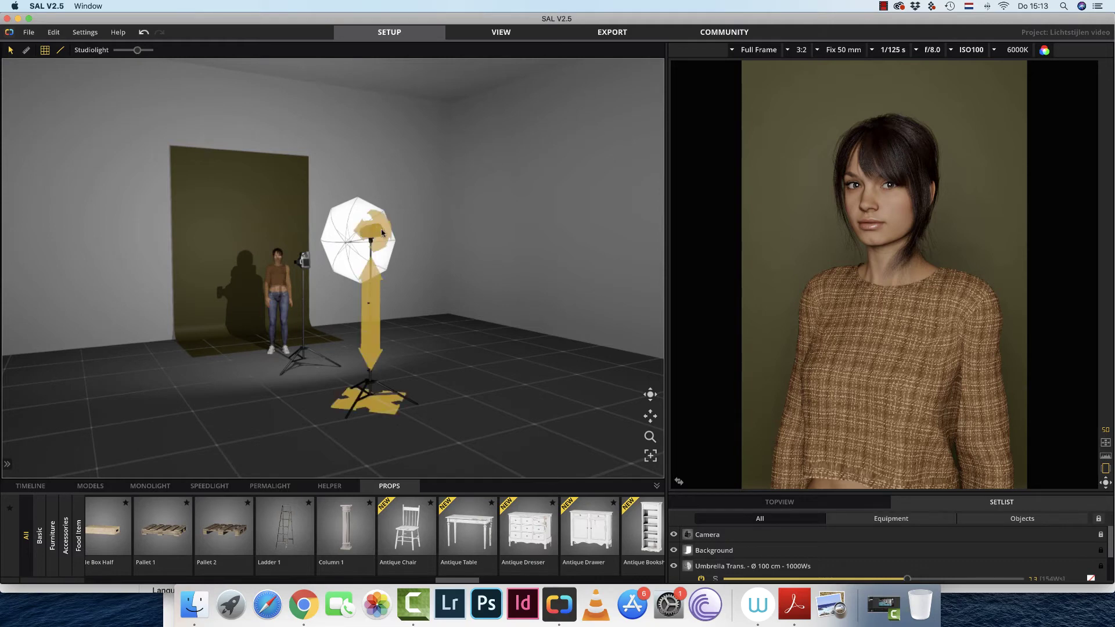
right_click_drag(195, 409, 263, 407)
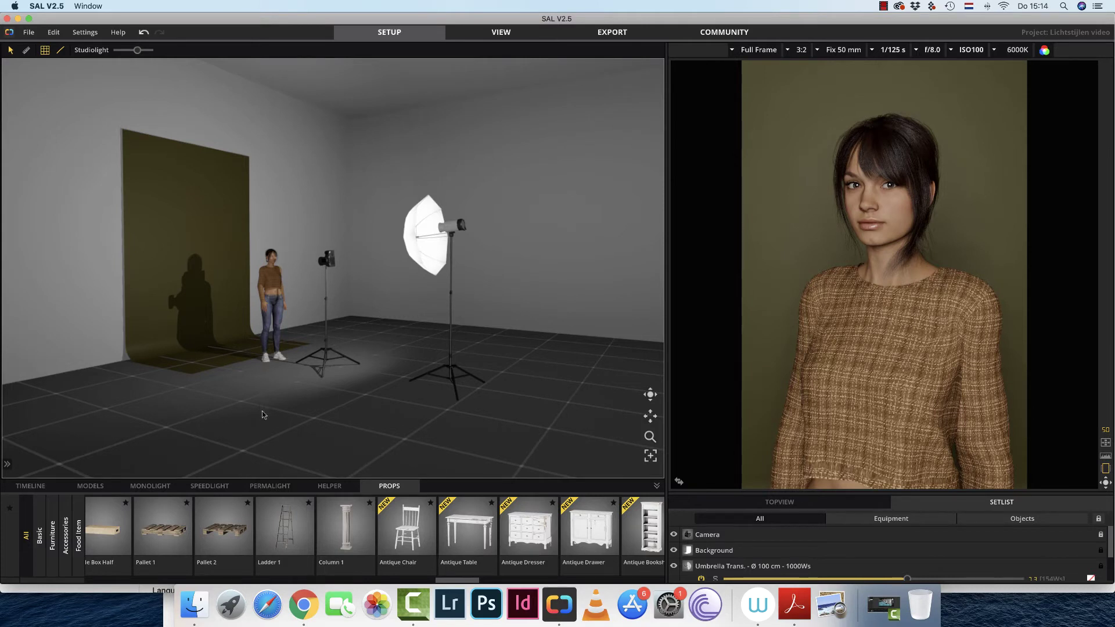
Step: Apply the crouching pose from the women's Sitting presets to the model
left_click(8, 465)
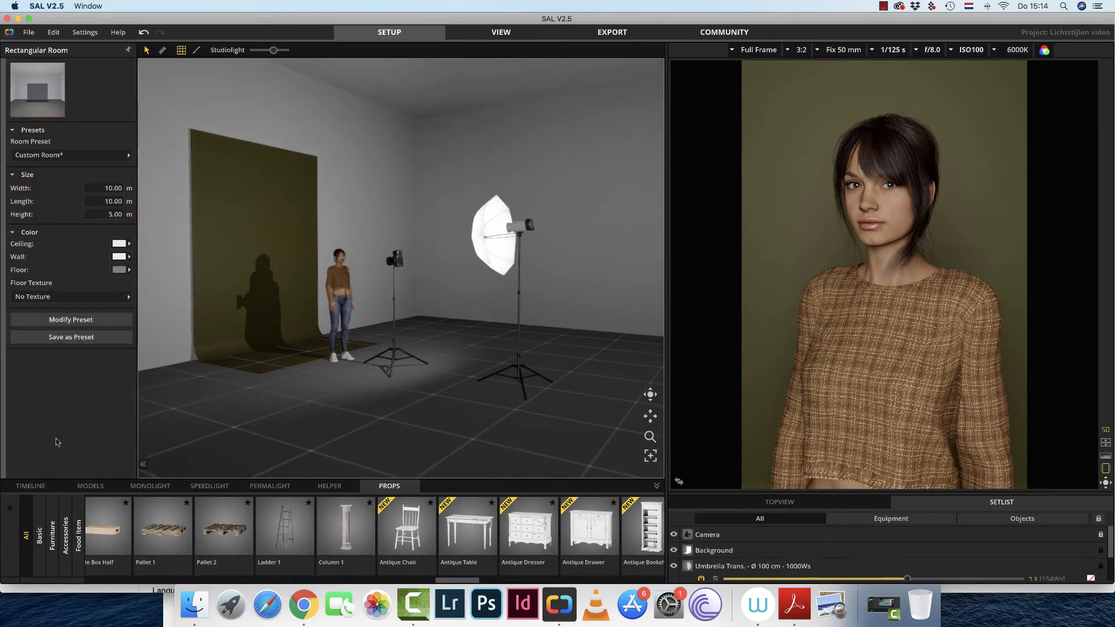
left_click(344, 282)
left_click(70, 129)
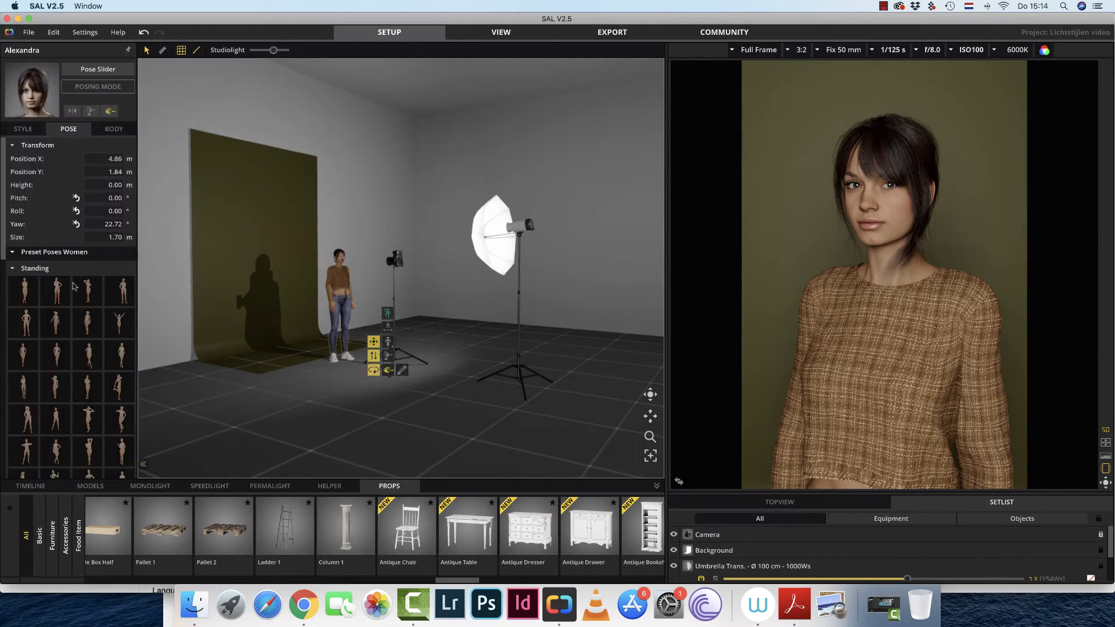
left_click(13, 268)
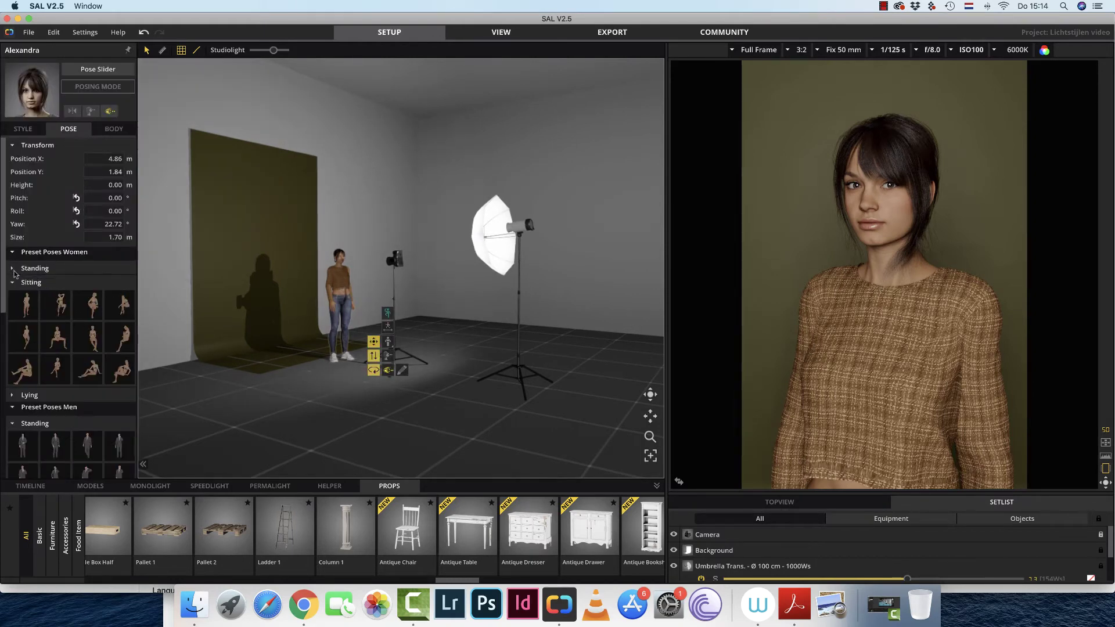
left_click(122, 309)
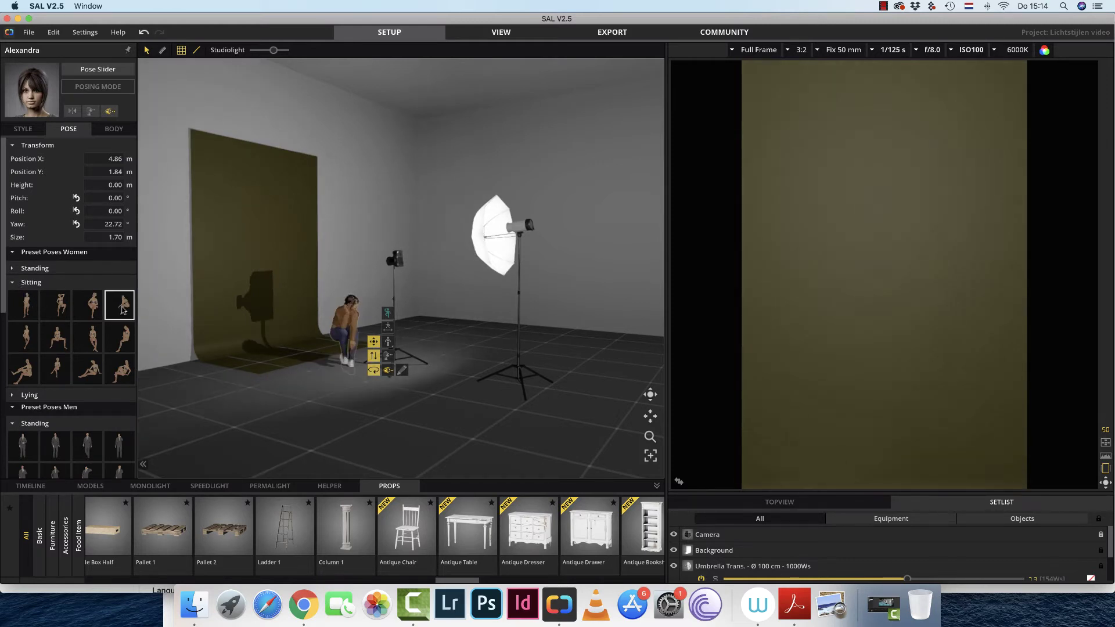
Step: Unlock the camera and lower it to a height of about 0.78 m to frame the seated model's face
left_click_drag(382, 414, 307, 404)
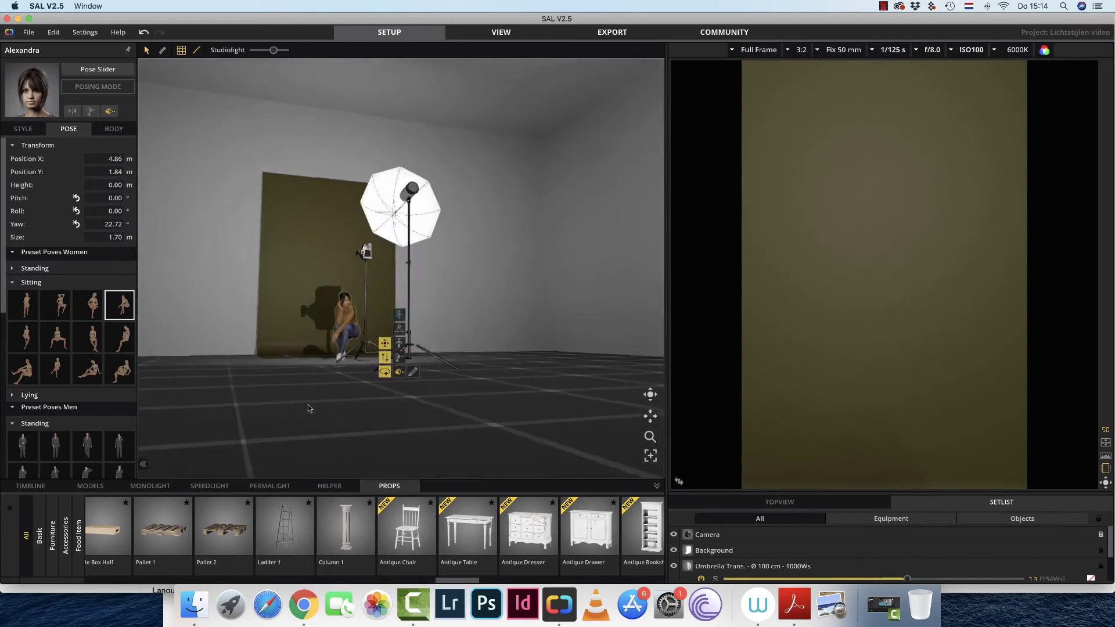
left_click(361, 279)
left_click(363, 367)
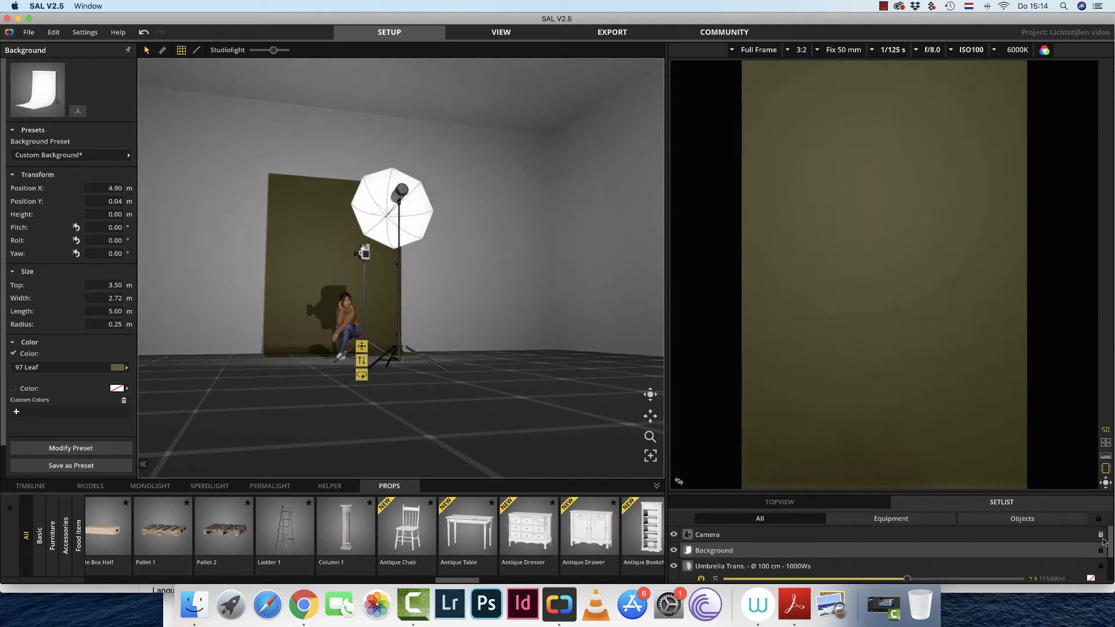
left_click_drag(361, 287, 367, 343)
left_click_drag(334, 395, 408, 378)
right_click_drag(410, 355, 370, 371)
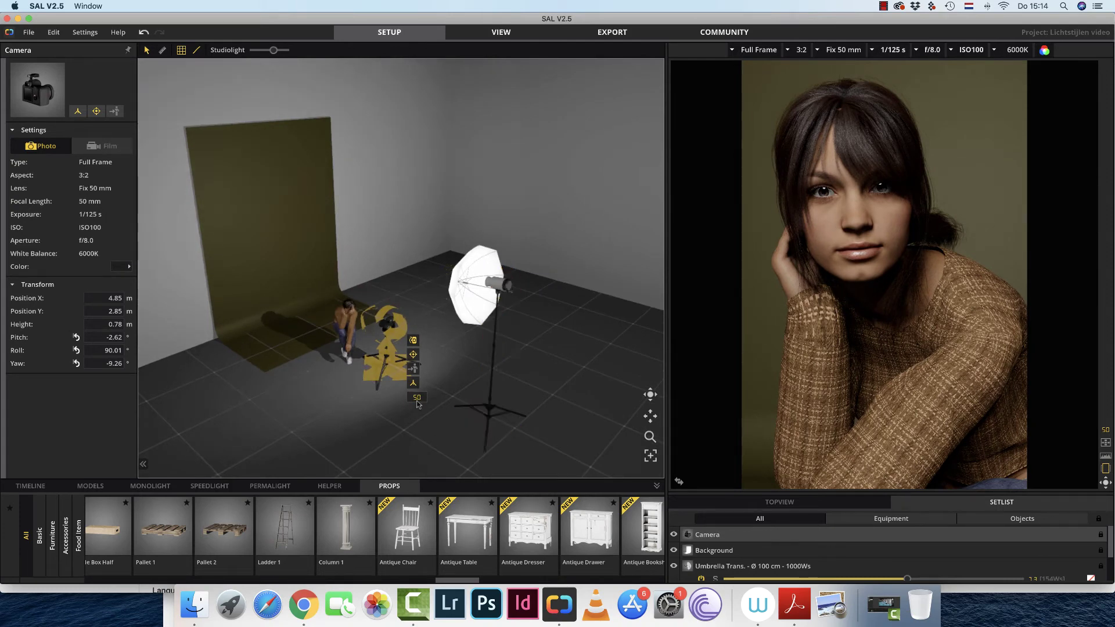
Step: Lower the umbrella light to about 1.36 m and move it closer, to about X 4.65 m, Y 4.36 m
right_click_drag(488, 367, 456, 405)
left_click_drag(545, 296, 545, 345)
left_click(576, 321)
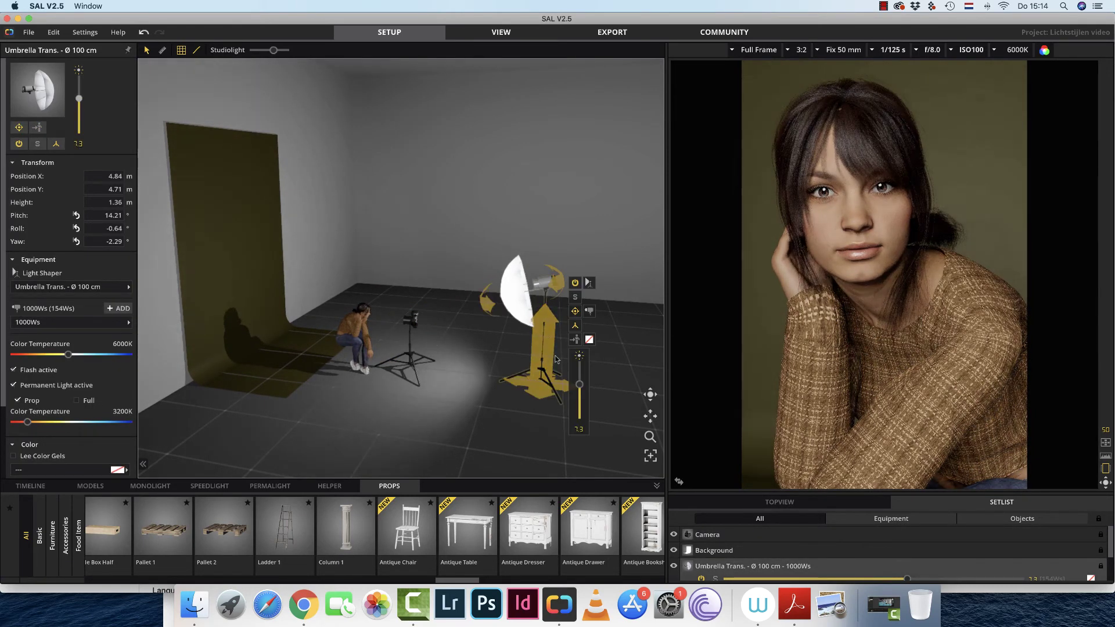
left_click_drag(540, 389, 514, 389)
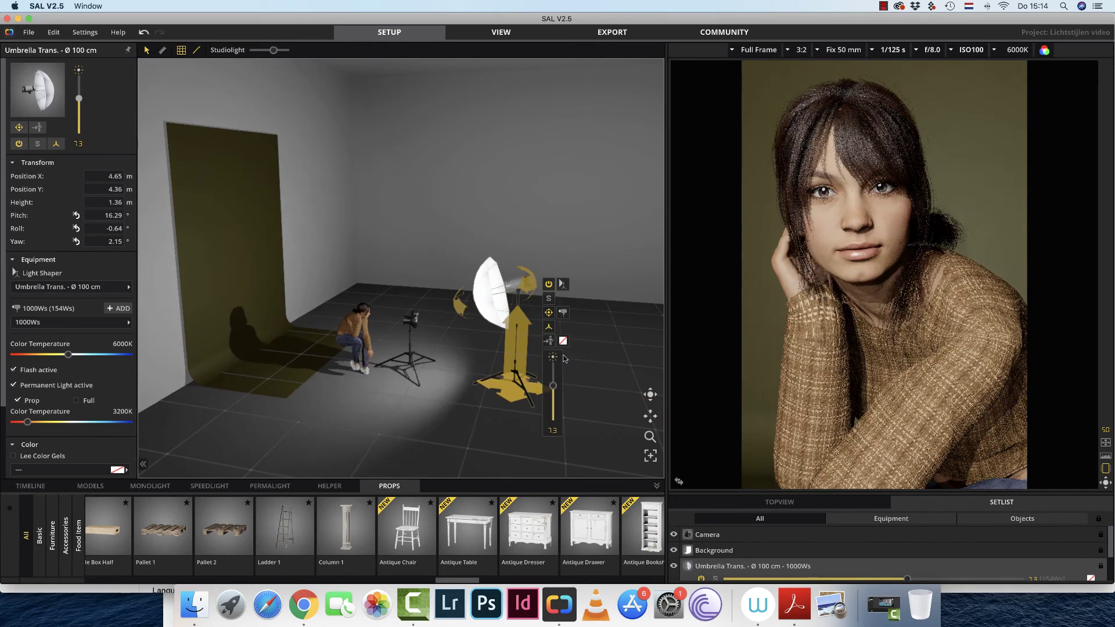
left_click_drag(597, 363, 546, 370)
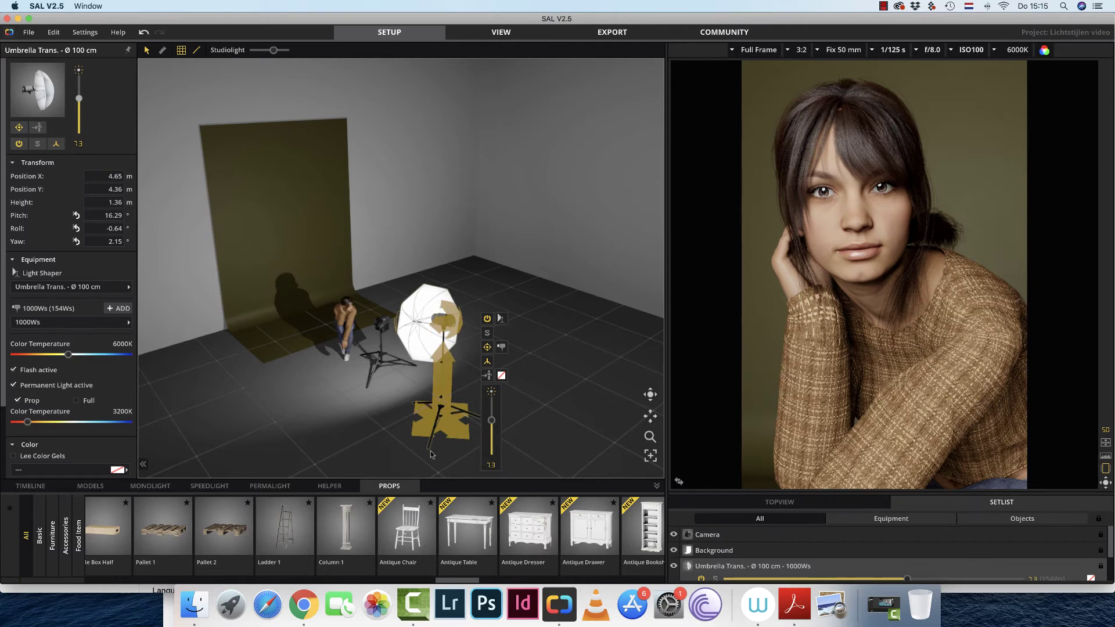
Step: Undo the light, camera and sitting-pose changes, stepping through the history to the standing model with the ladder in the scene
key("super+z")
key("super+z")
key("super+z")
key("super+z")
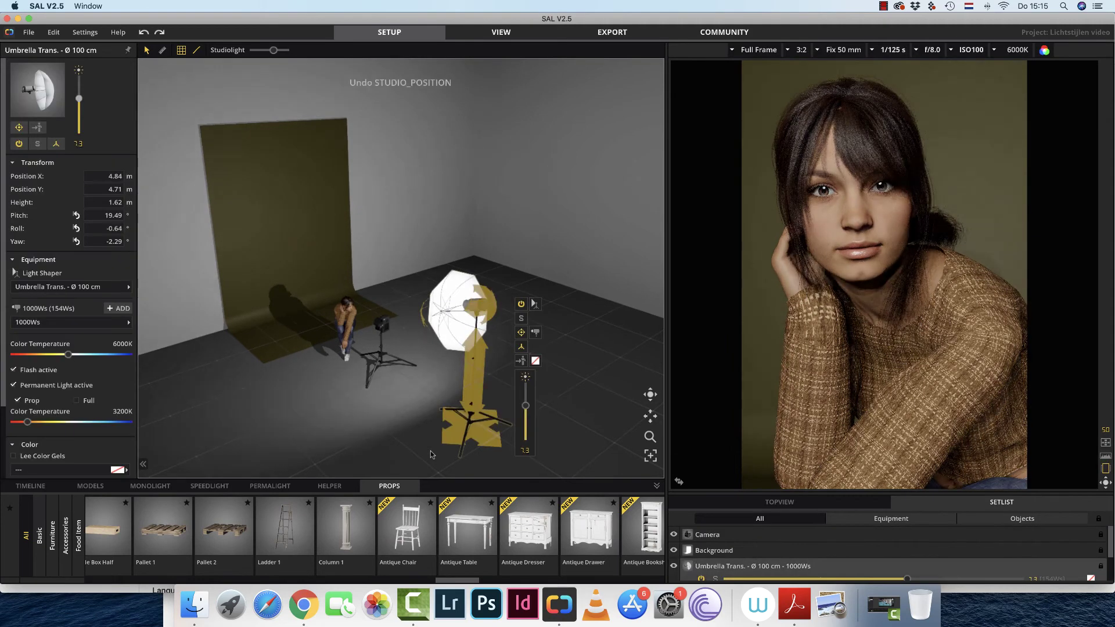
key("super+z")
key("super+z")
key("super+z")
key("super+z")
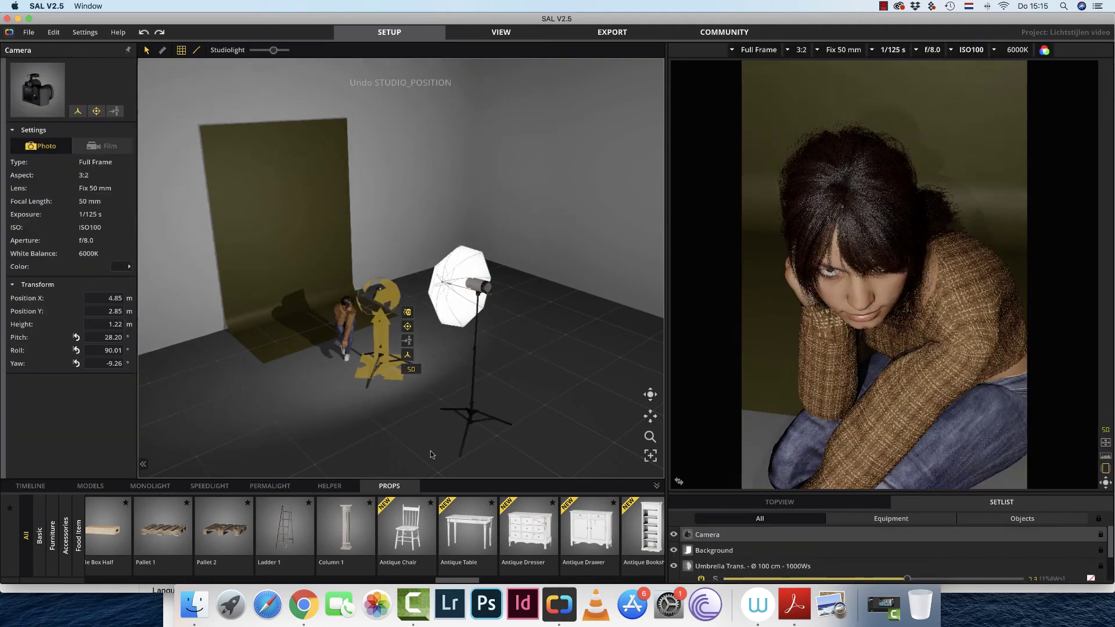
key("super+z")
key("super+z")
key("super+z")
key("super+z")
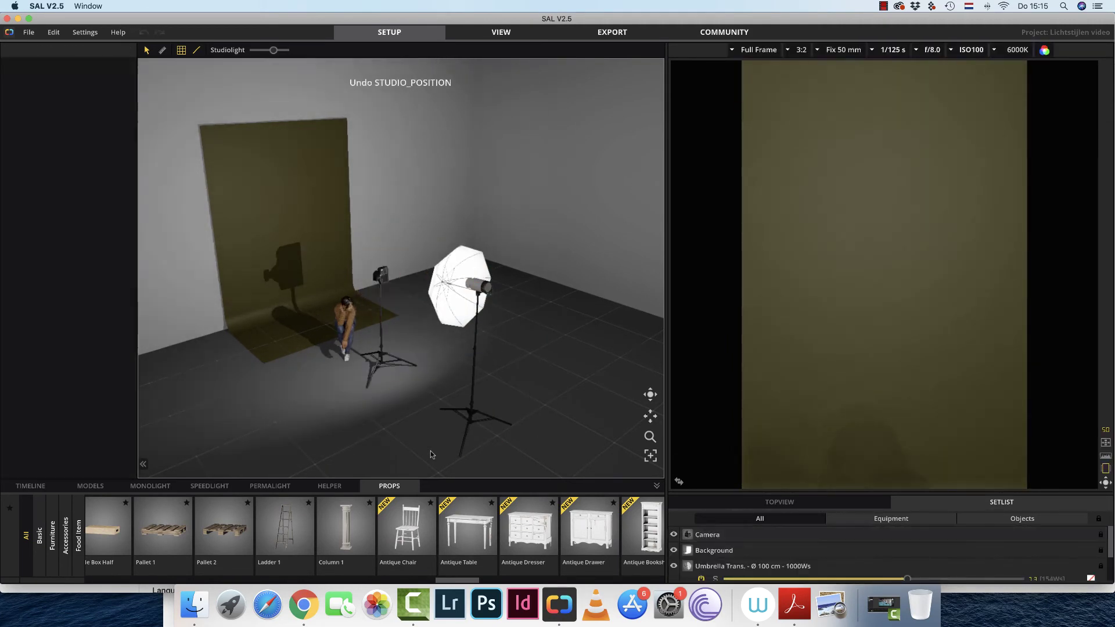
key("super+shift+z")
key("super+shift+z")
key("super+shift+z")
key("super+shift+z")
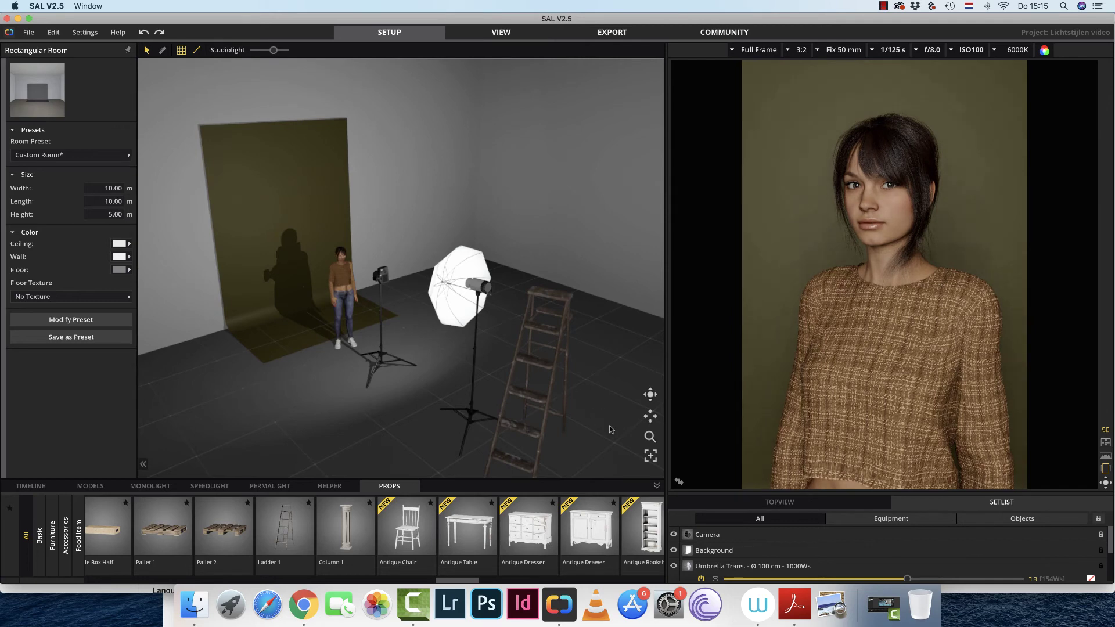
Step: Remove the restored ladder from the studio
left_click_drag(609, 427, 599, 382)
left_click(557, 353)
key("Delete")
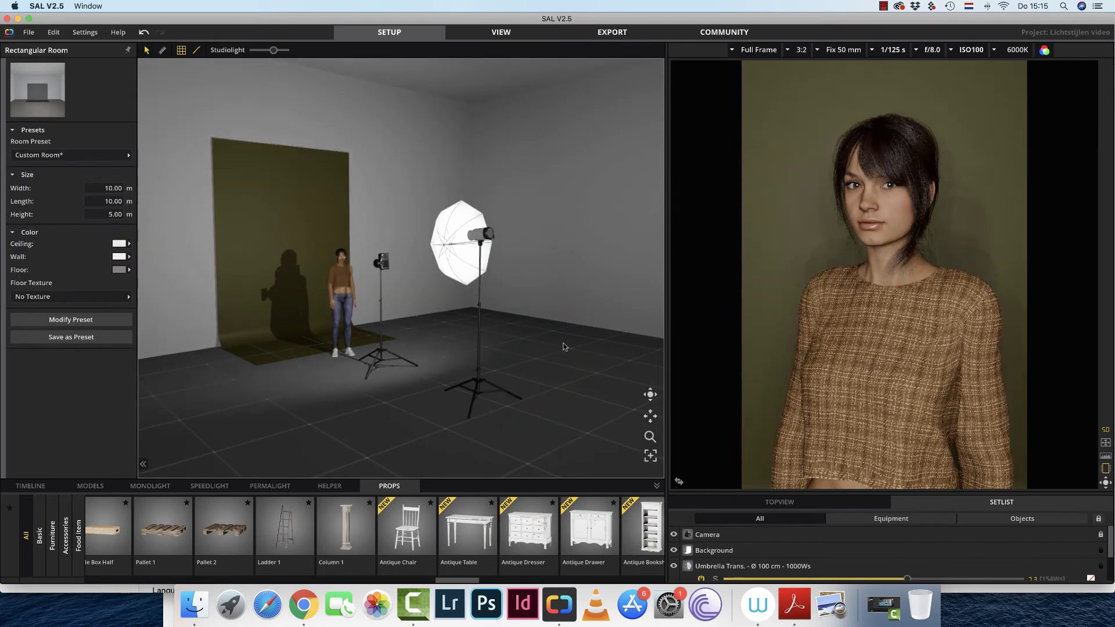
Step: Enlarge the studio view by collapsing the surrounding panels, and move the umbrella light around to one side of the model
left_click(656, 486)
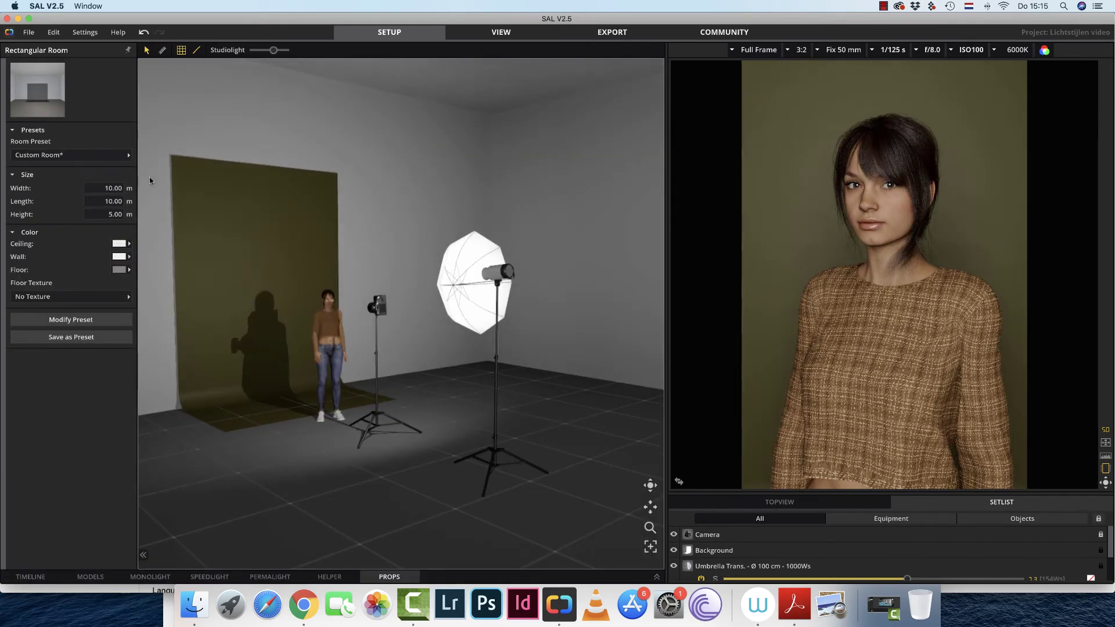
left_click(143, 554)
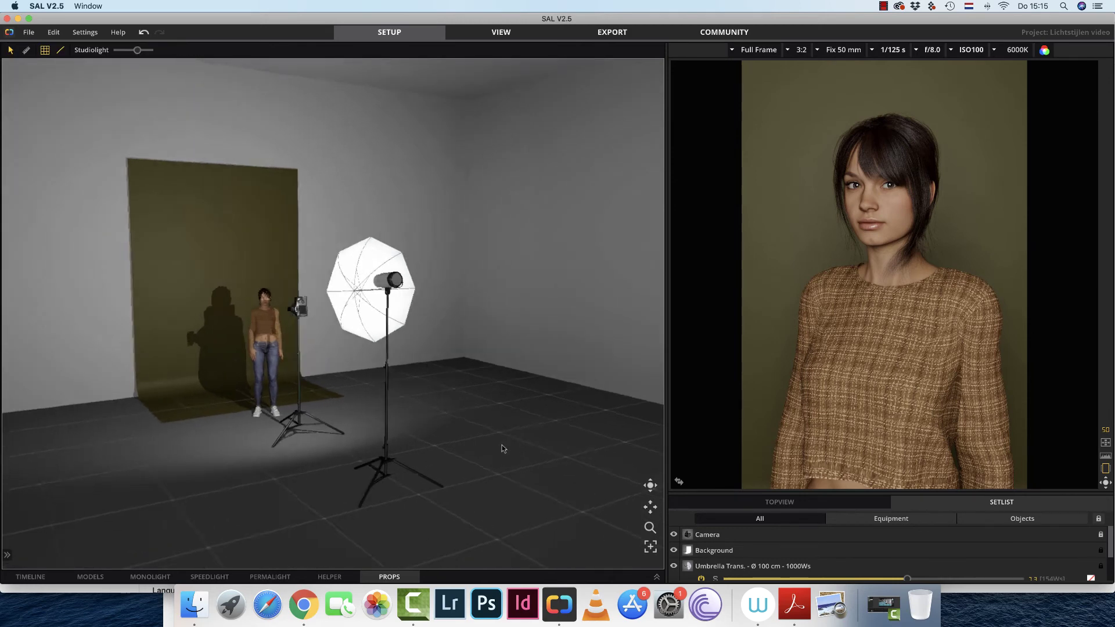
left_click_drag(370, 500, 161, 466)
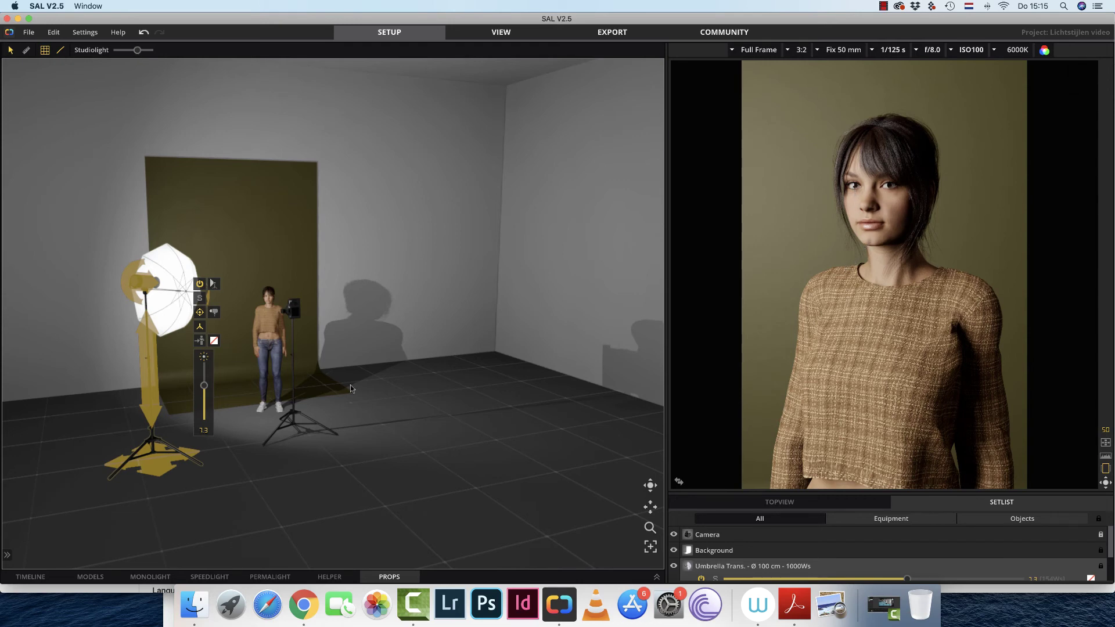
Step: Bring the umbrella light from the model's side back to its place directly behind the camera
left_click_drag(153, 468, 224, 497)
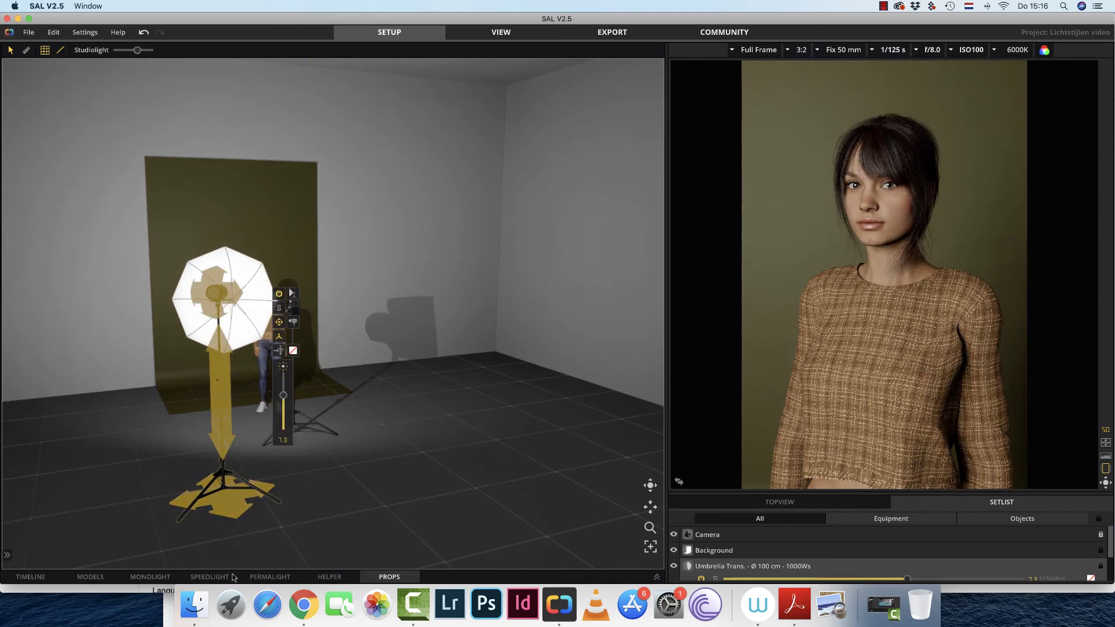
left_click_drag(230, 498, 369, 507)
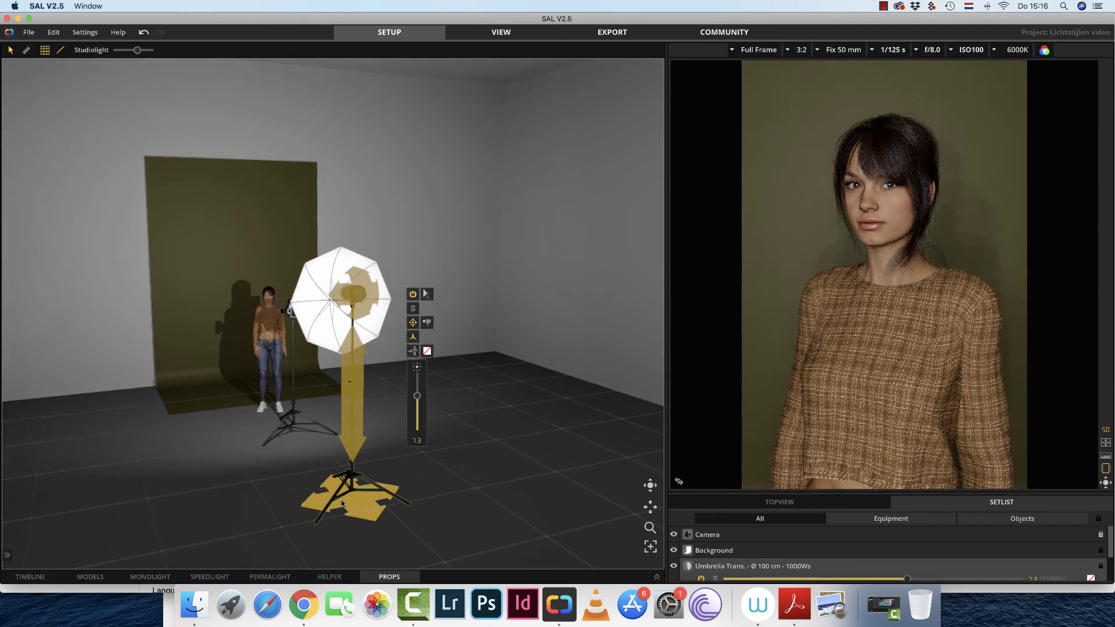
left_click_drag(226, 465, 313, 469)
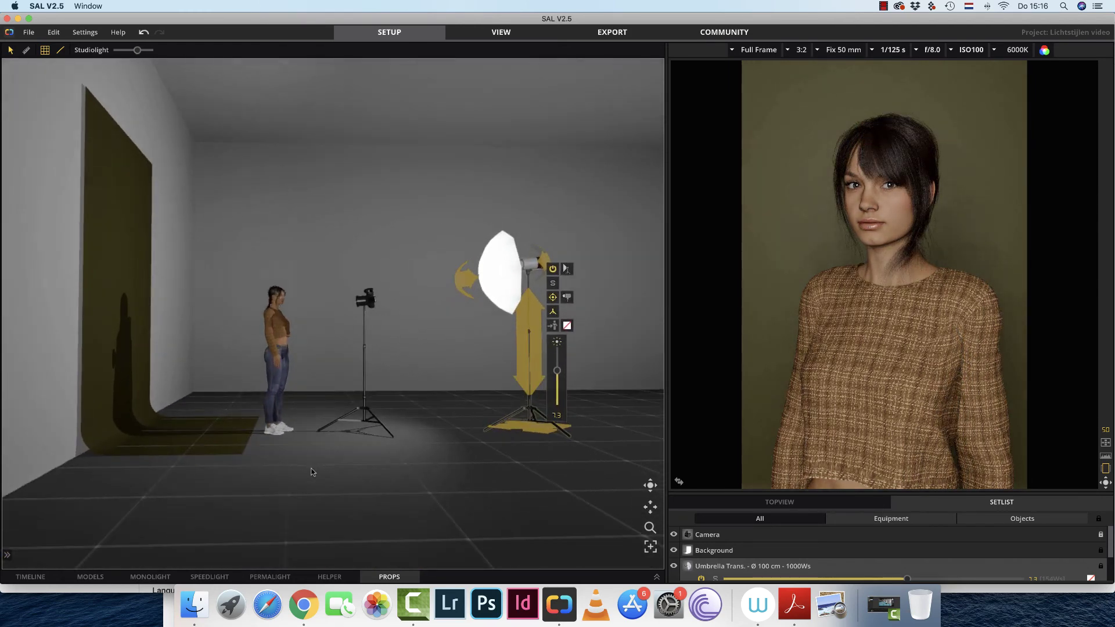